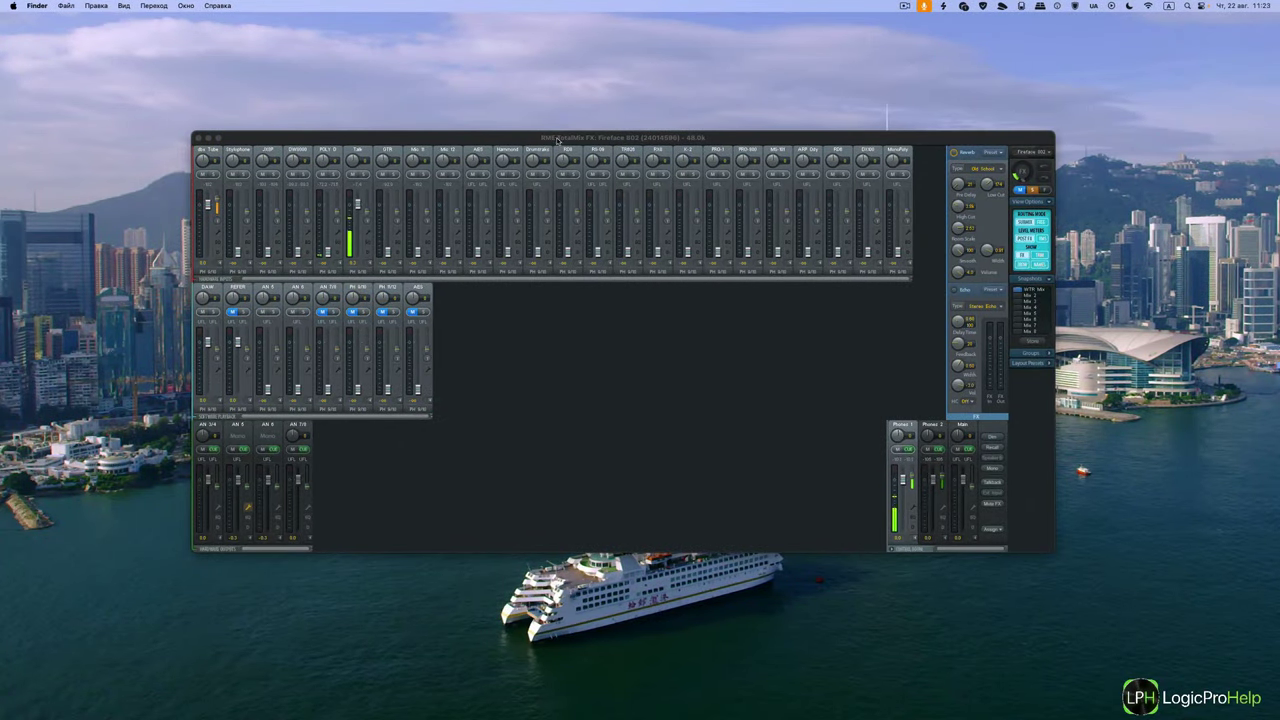
# Step: Reposition the mixer window and view the Phones 2, Phones 1 and Main submixes in turn
pyautogui.moveTo(557, 137); pyautogui.dragTo(531, 128)
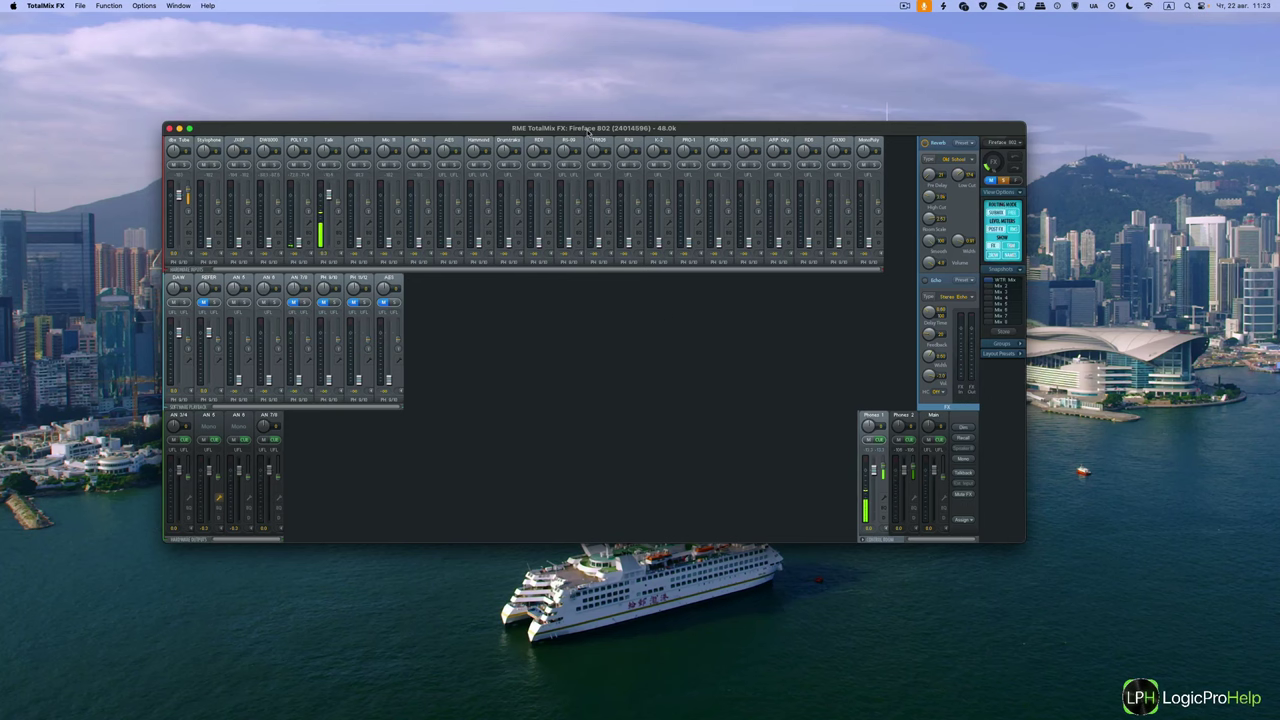
pyautogui.moveTo(588, 131); pyautogui.dragTo(609, 128)
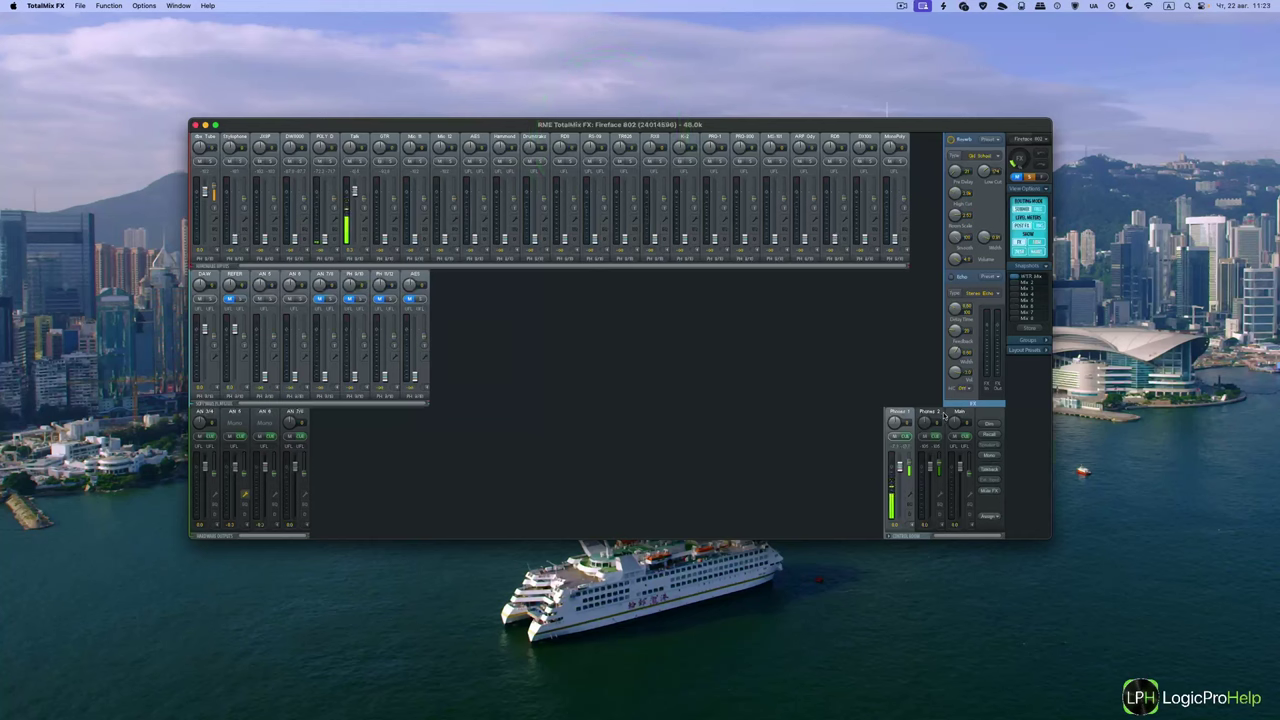
pyautogui.click(943, 413)
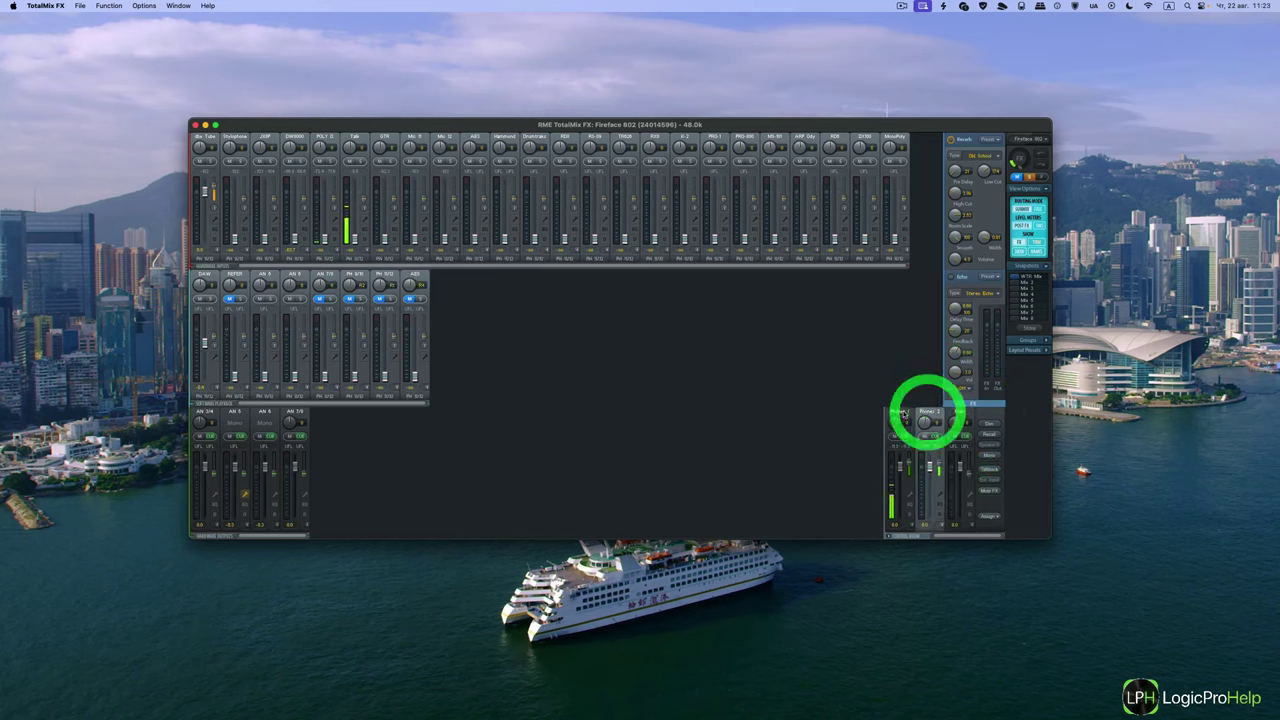
pyautogui.click(903, 412)
pyautogui.click(957, 413)
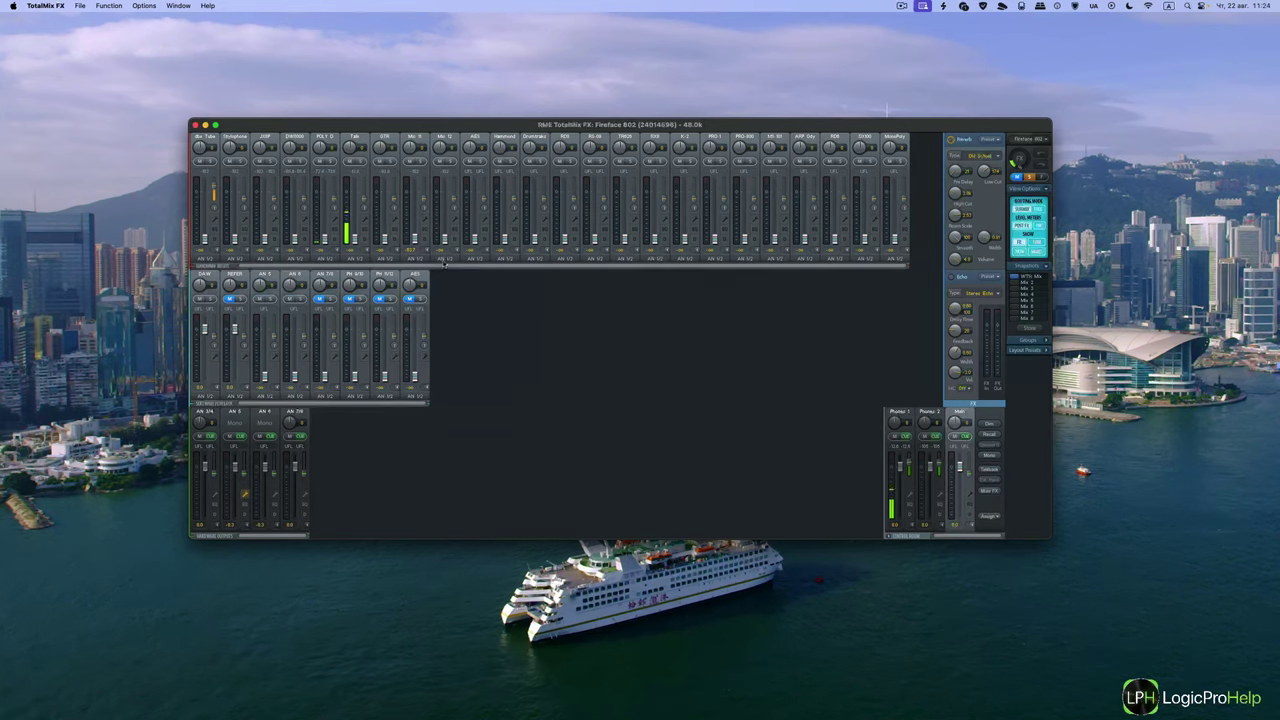
# Step: Compare the input and playback levels of the Phones 2 and Phones 1 submixes, finishing on Phones 1
pyautogui.click(934, 410)
pyautogui.click(911, 411)
pyautogui.click(931, 411)
pyautogui.click(908, 412)
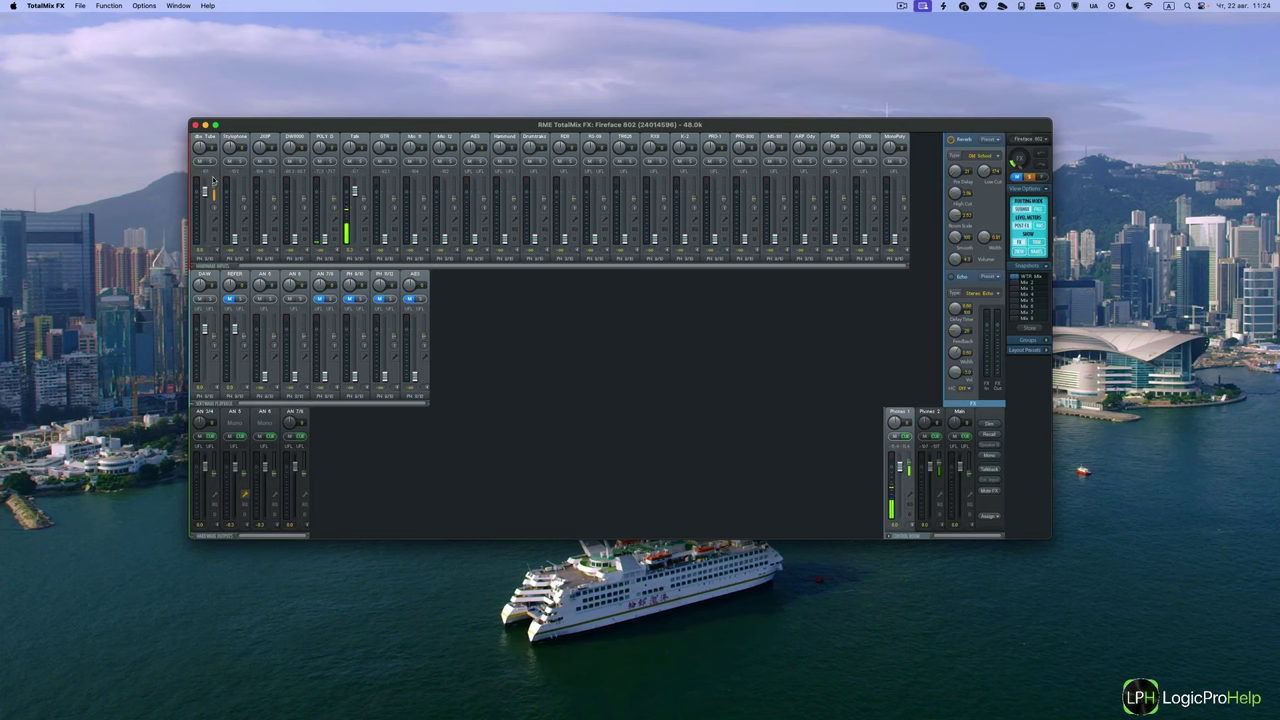
pyautogui.click(934, 412)
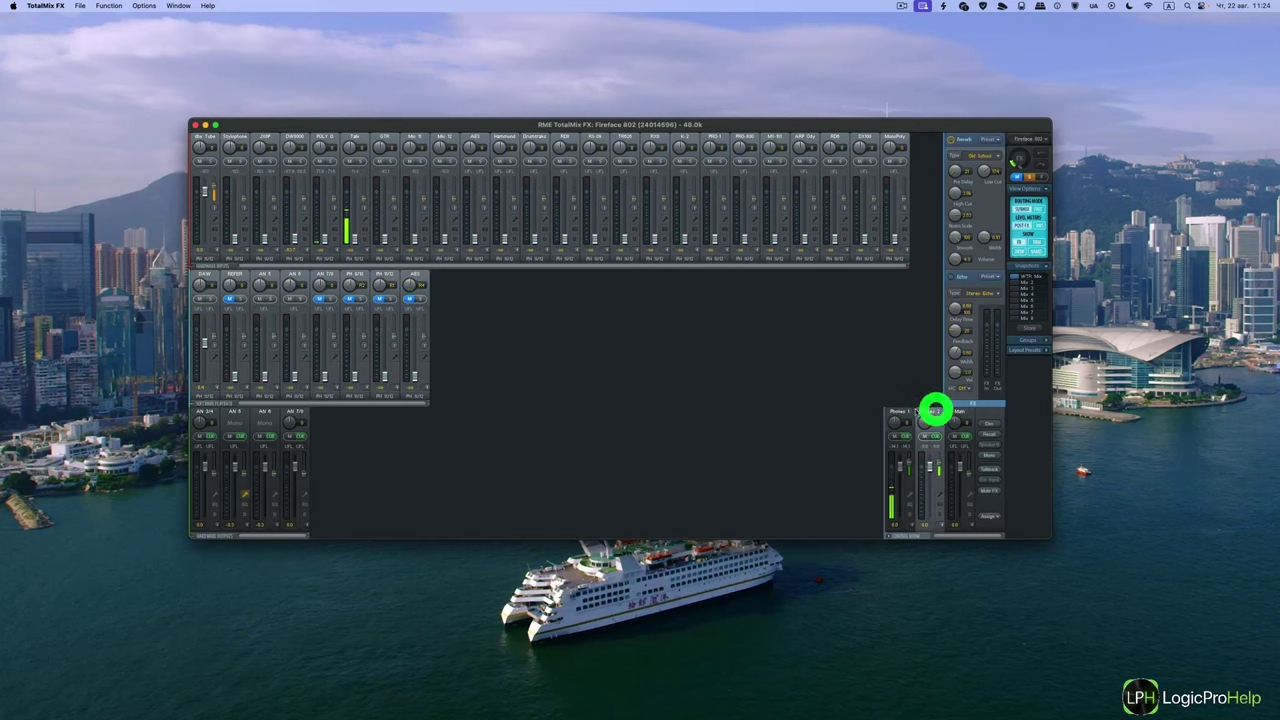
pyautogui.click(929, 412)
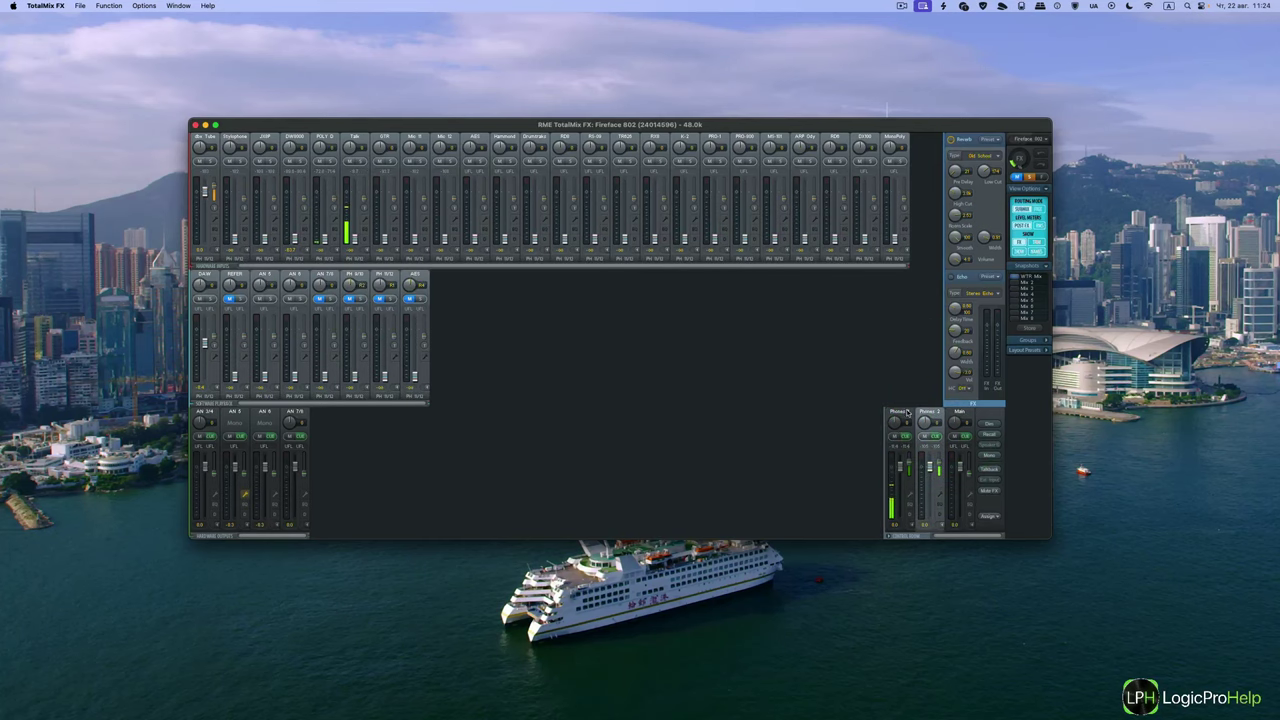
pyautogui.click(909, 412)
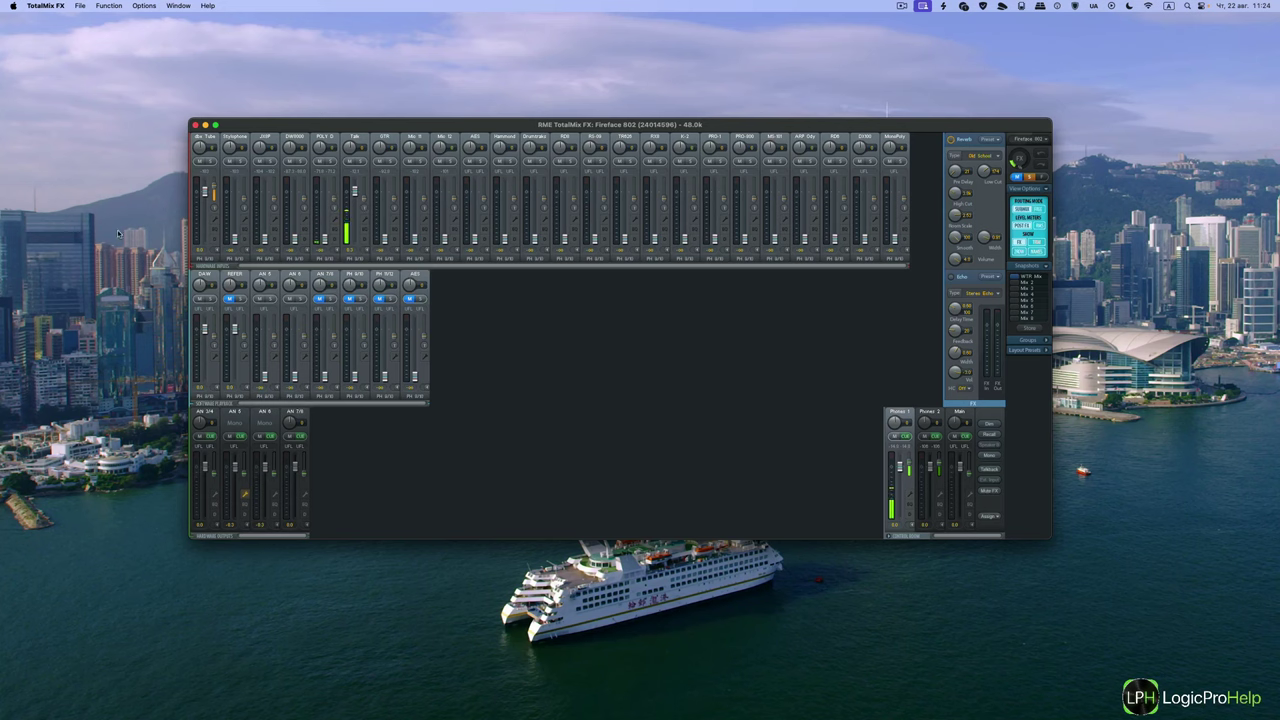
# Step: Try a lower DAW playback fader level in the Phones 1 submix, then return the fader to 0 dB
pyautogui.click(205, 342)
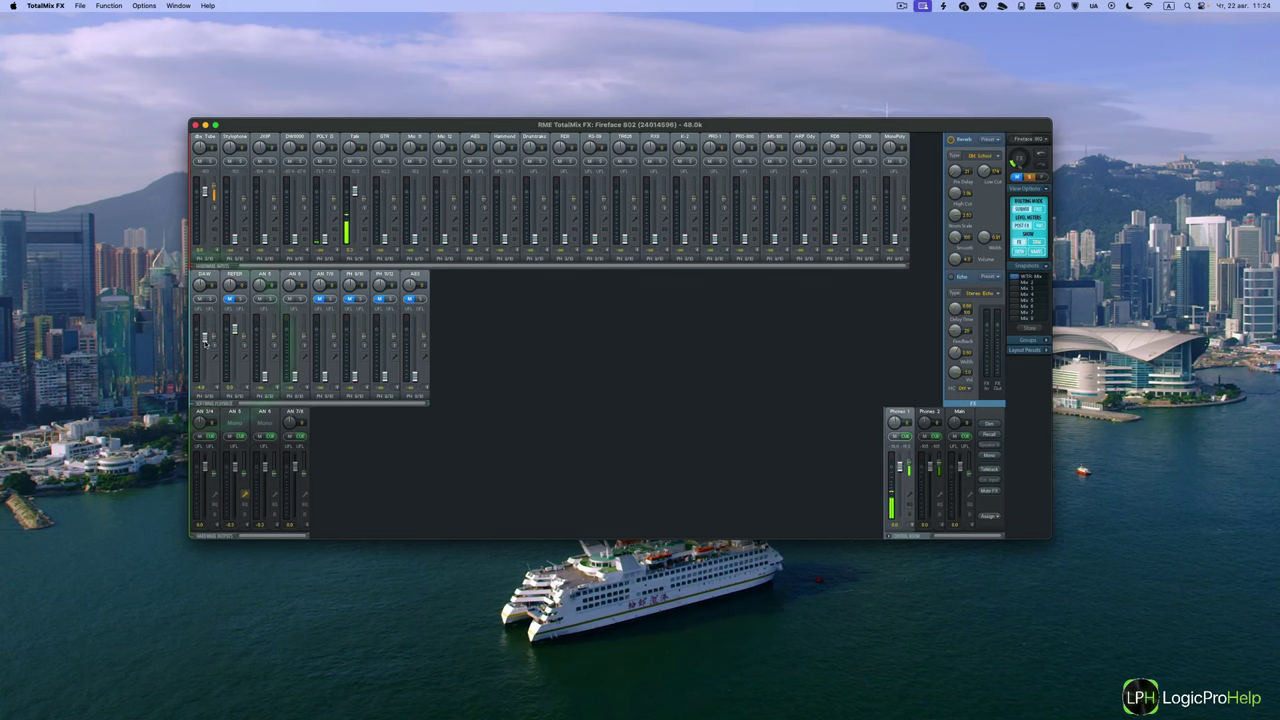
pyautogui.moveTo(205, 342)
pyautogui.mouseDown()
pyautogui.moveTo(206, 309)
pyautogui.moveTo(206, 349)
pyautogui.moveTo(207, 338)
pyautogui.mouseUp()
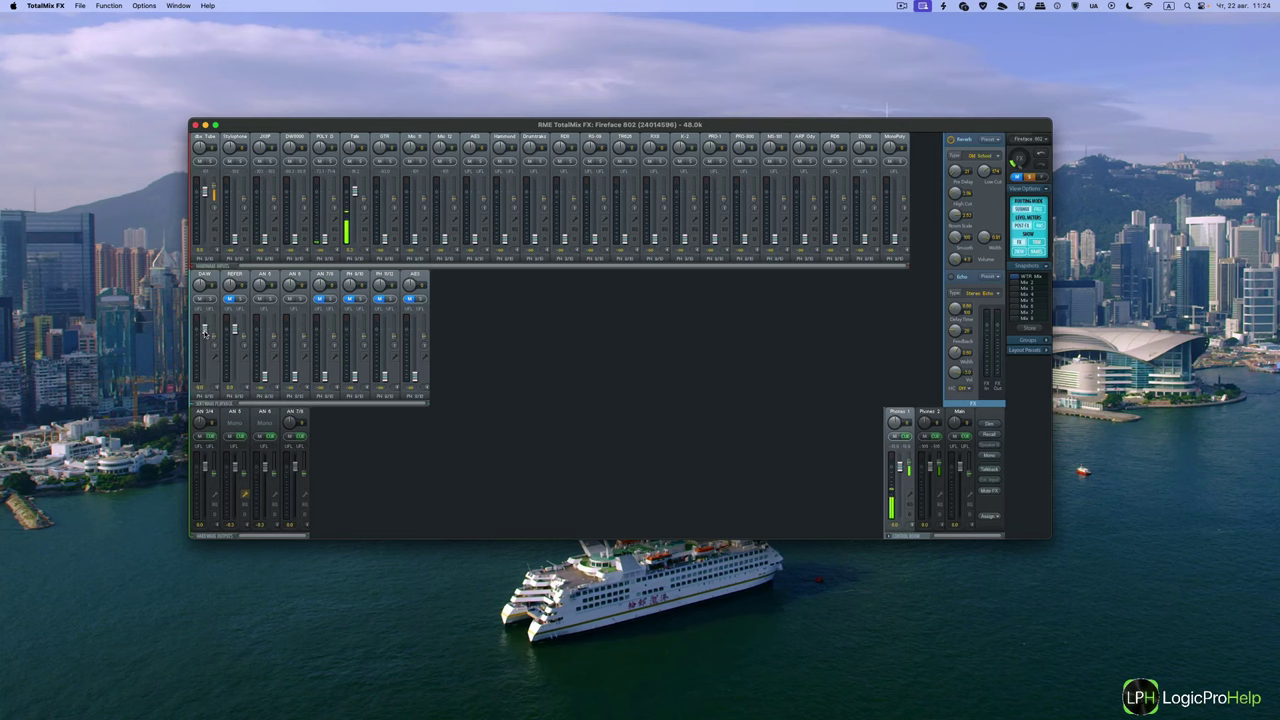
pyautogui.click(206, 331)
# Step: Select the Phones 2 submix and slightly lower its DAW playback fader
pyautogui.moveTo(860, 124); pyautogui.dragTo(840, 120)
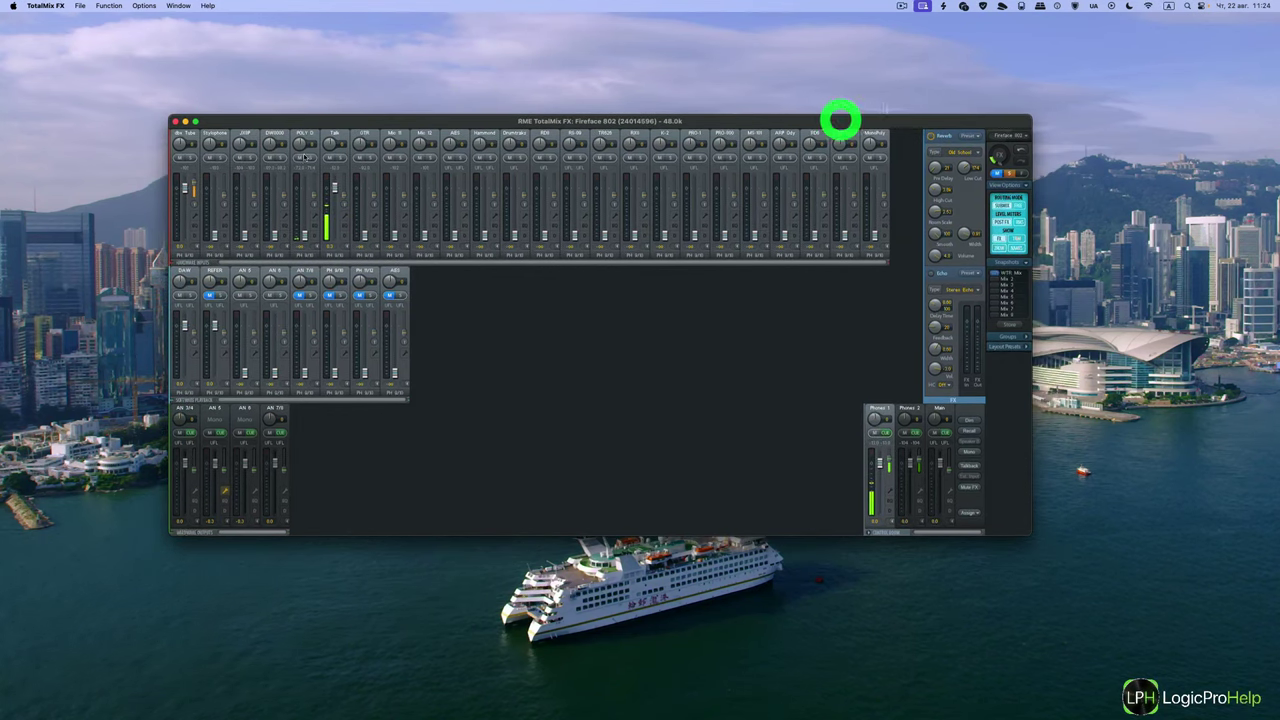
pyautogui.click(194, 188)
pyautogui.click(914, 412)
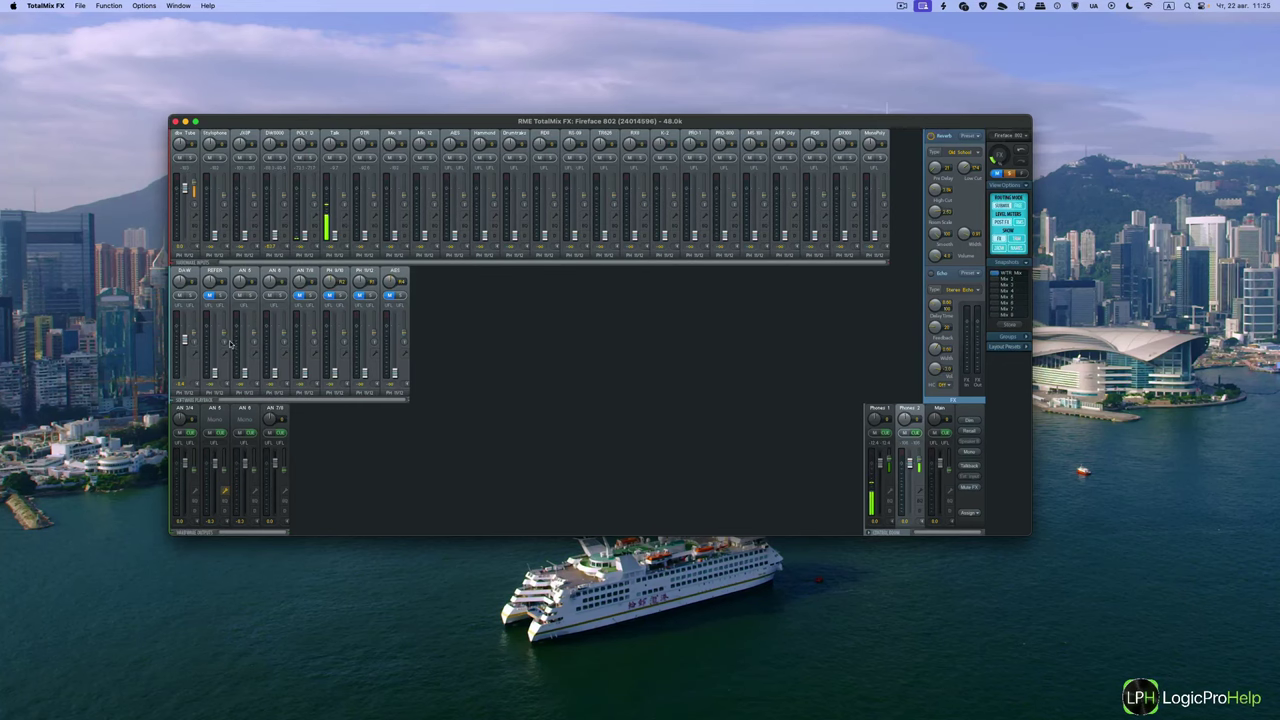
pyautogui.moveTo(558, 126); pyautogui.dragTo(525, 128)
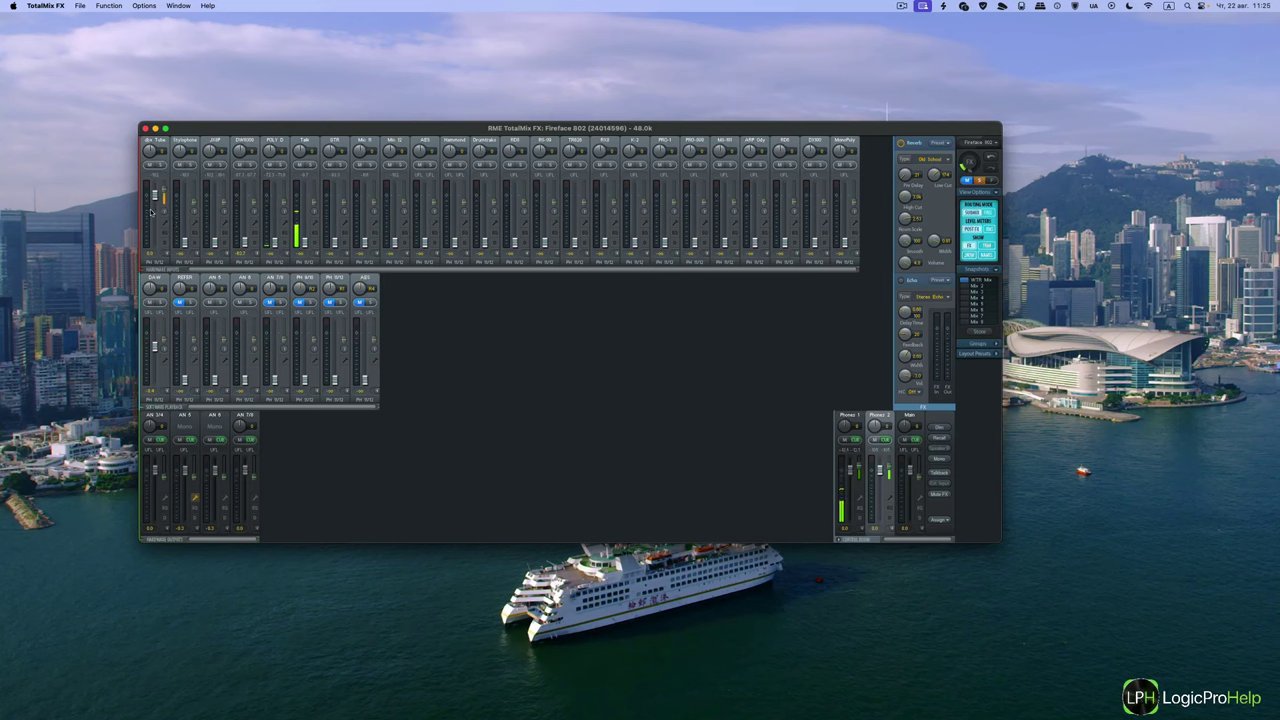
pyautogui.click(155, 349)
pyautogui.click(164, 192)
# Step: Alternate between the Phones 1 and Phones 2 submixes to compare their fader settings, finishing on Phones 2
pyautogui.click(849, 414)
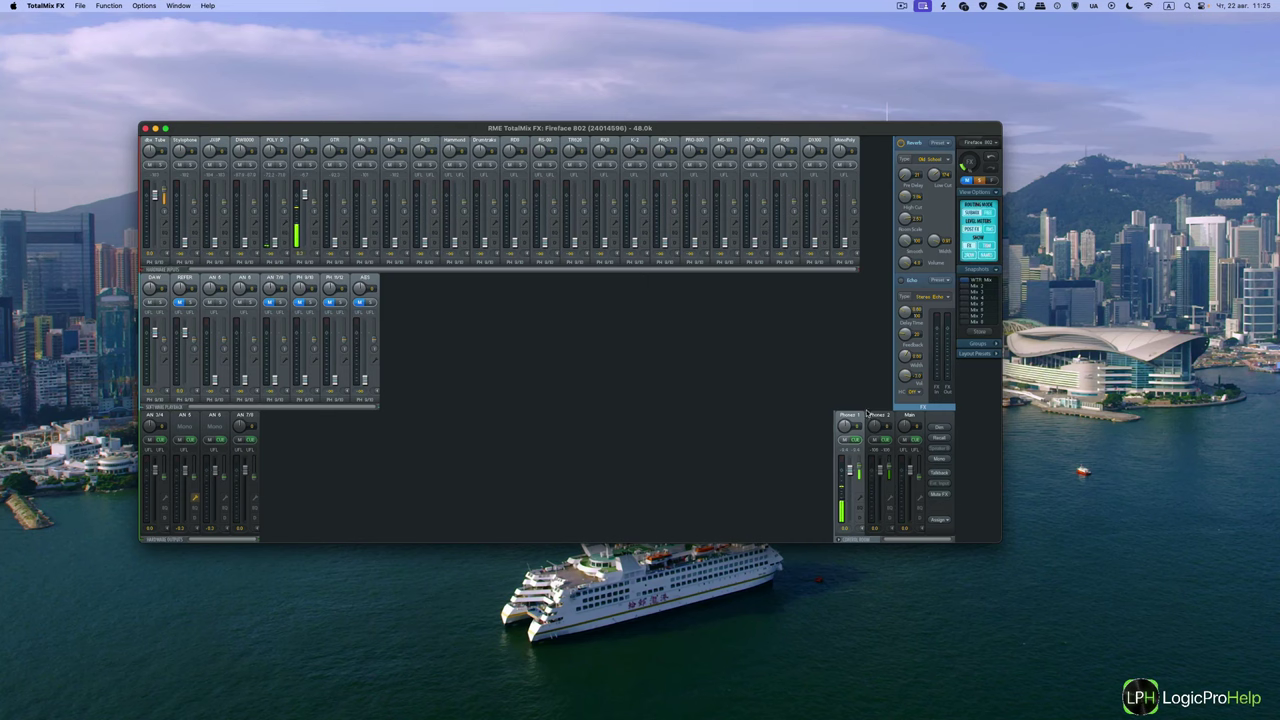
pyautogui.click(881, 416)
pyautogui.click(860, 415)
pyautogui.click(878, 415)
pyautogui.click(861, 415)
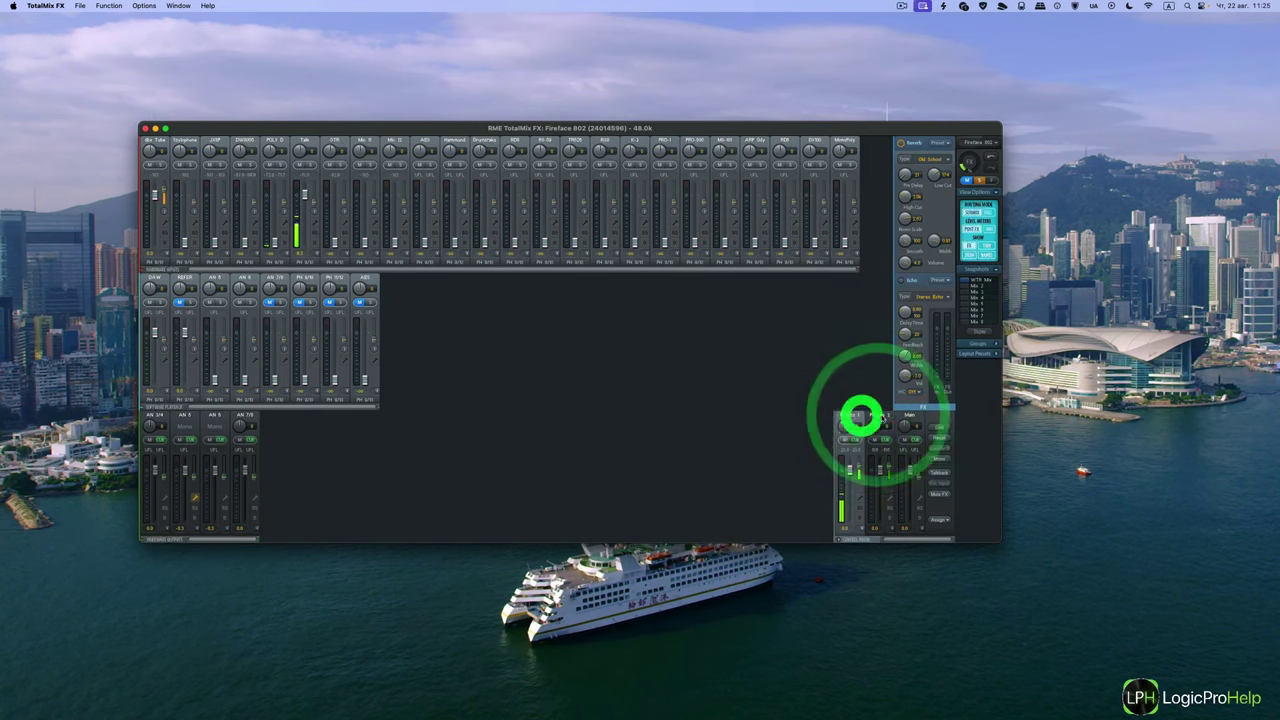
pyautogui.click(879, 415)
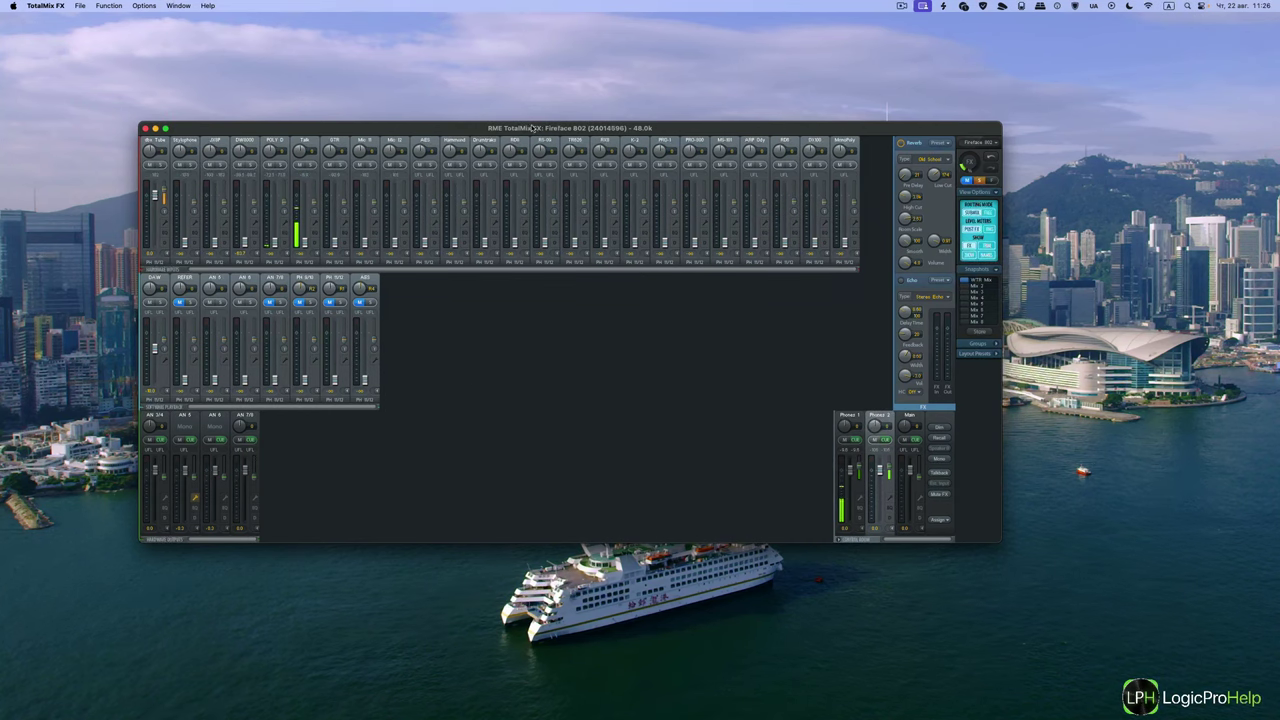
pyautogui.moveTo(532, 127); pyautogui.dragTo(540, 124)
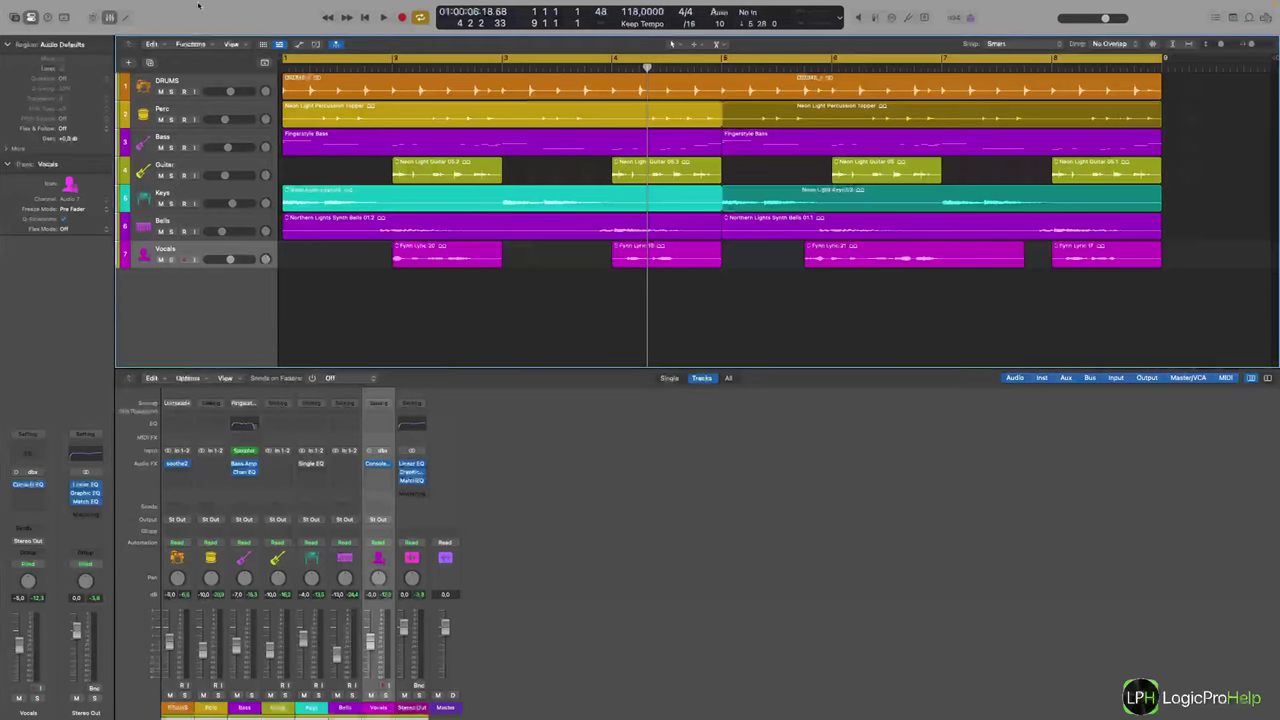
pyautogui.click(336, 327)
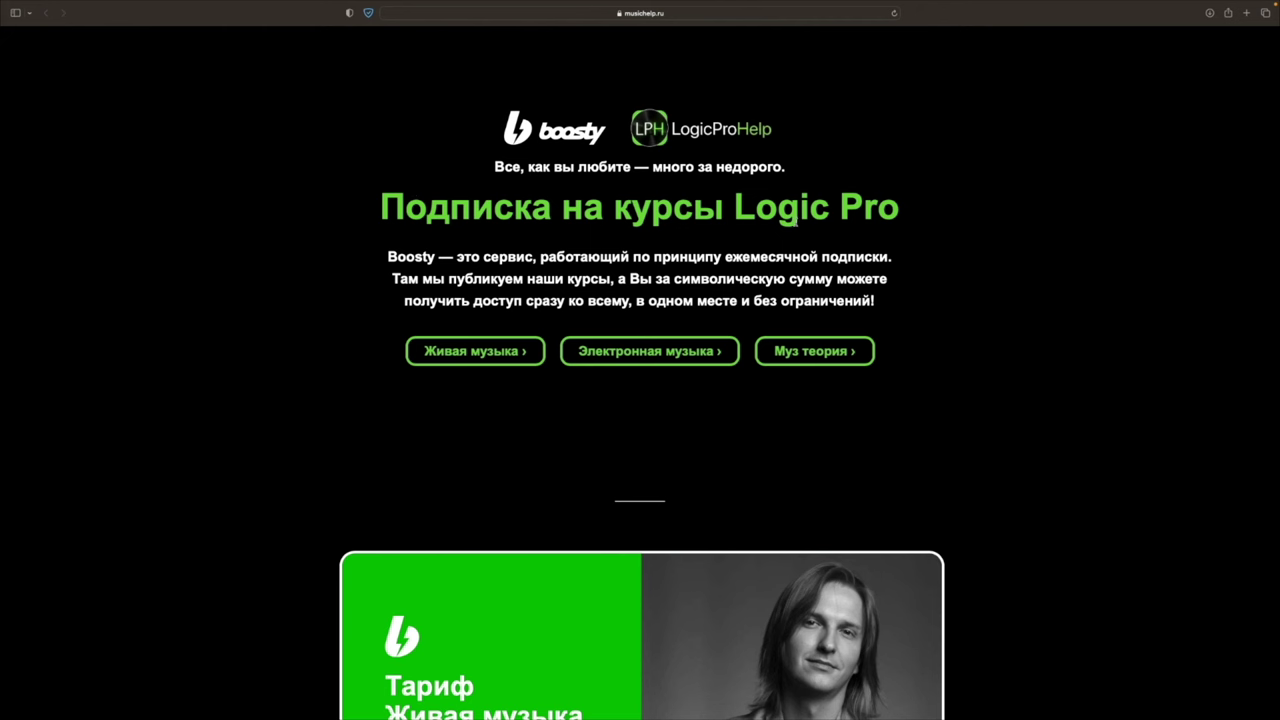
# Step: Examine the Logic Pro course subscription page on musichelp.ru, reading the plans, prices and course lists for all three tariffs
pyautogui.scroll(-1, 808, 233)
pyautogui.scroll(-1, 787, 248)
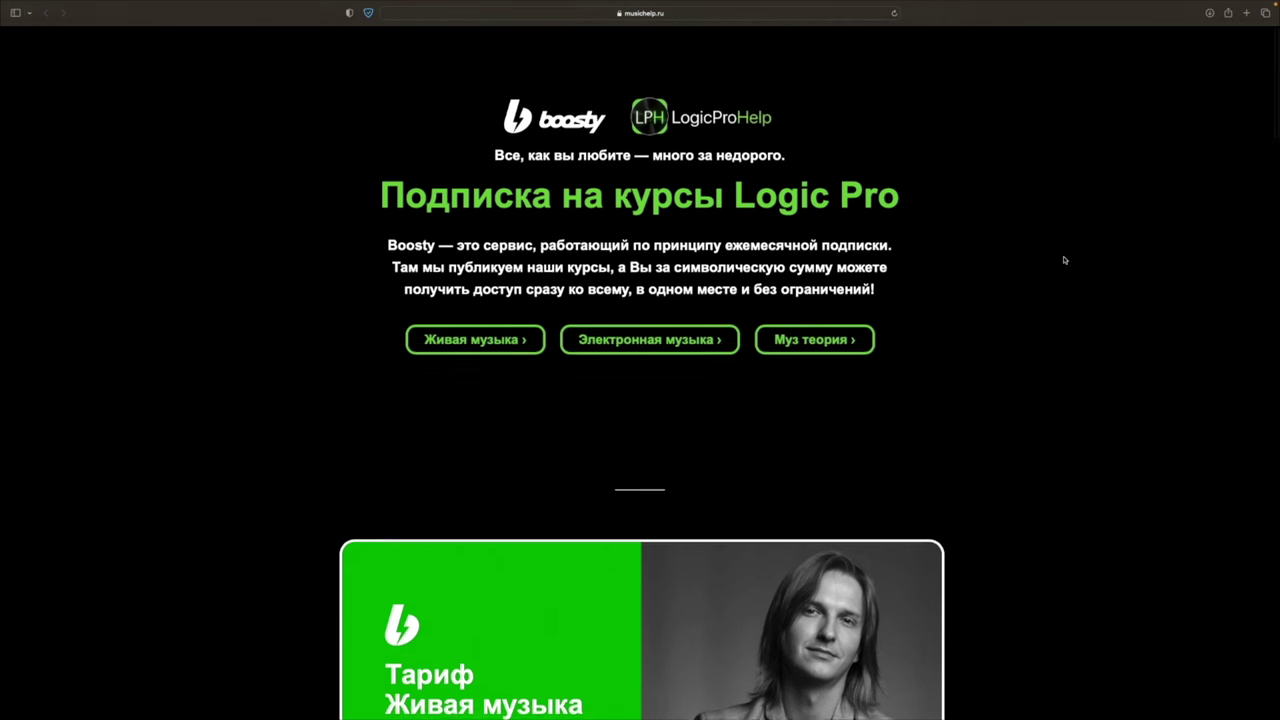
pyautogui.scroll(-5, 1065, 260)
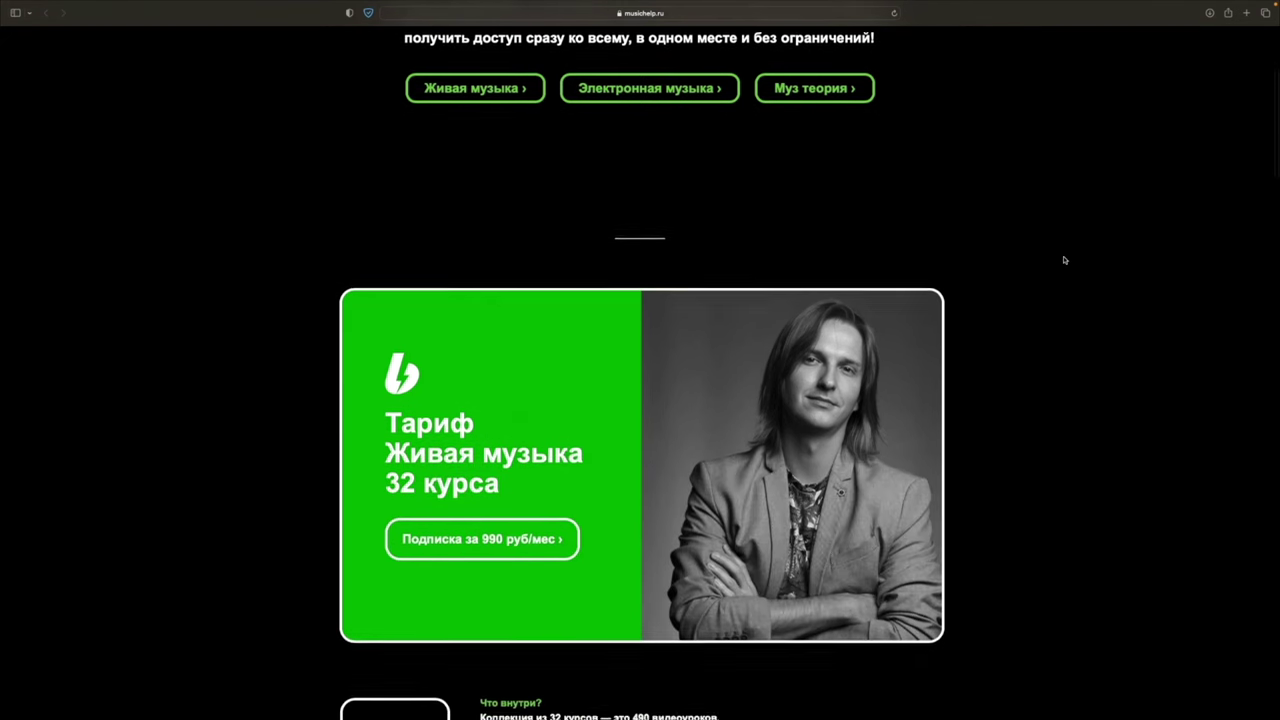
pyautogui.scroll(-4, 1065, 260)
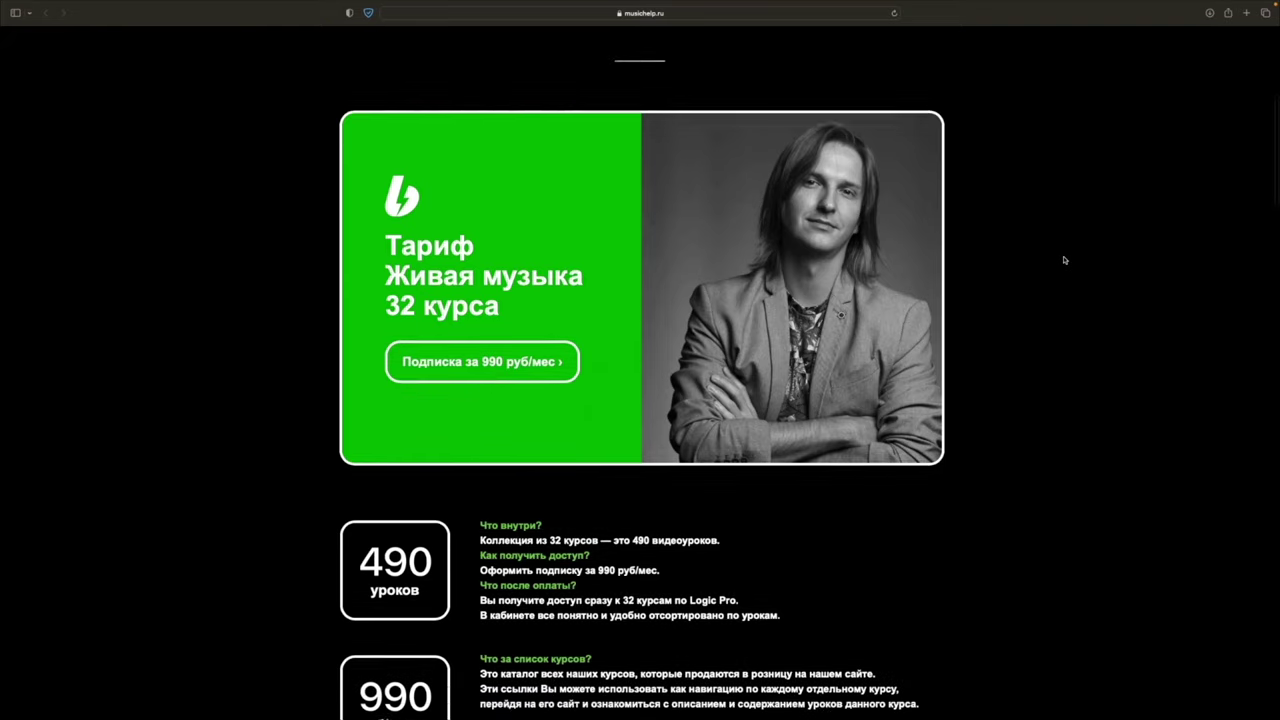
pyautogui.scroll(-5, 1065, 260)
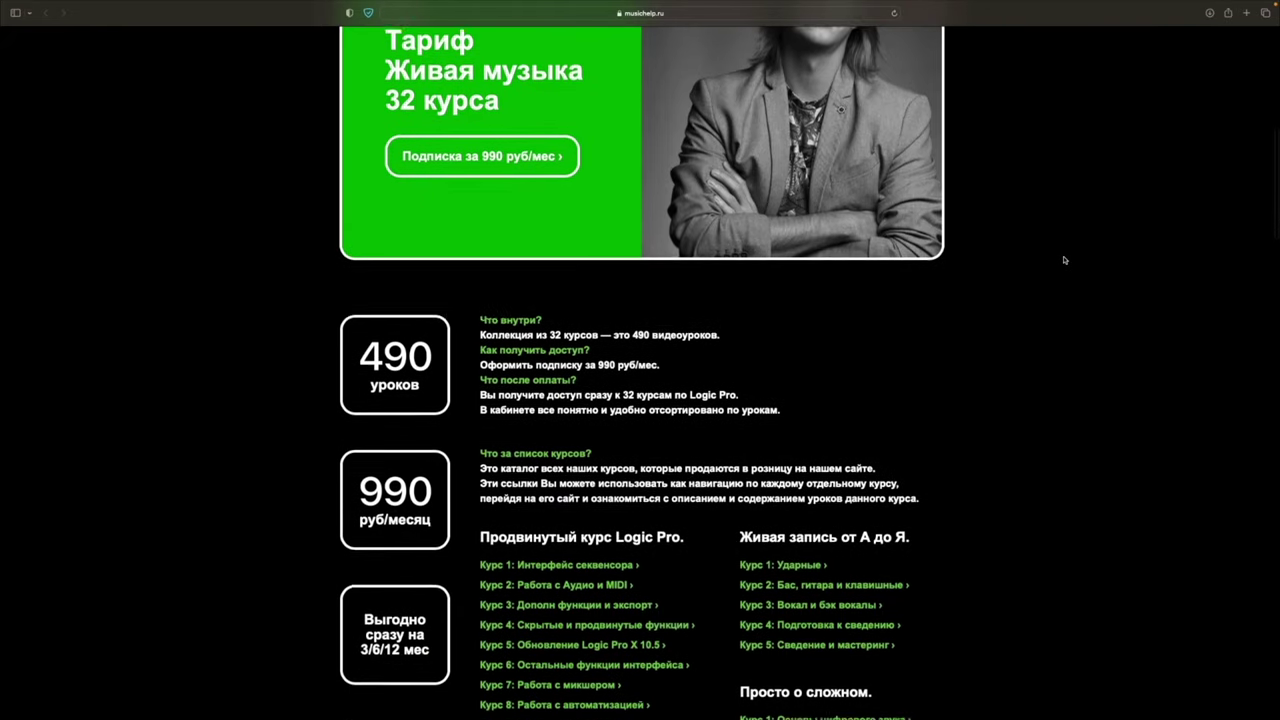
pyautogui.scroll(-5, 1065, 260)
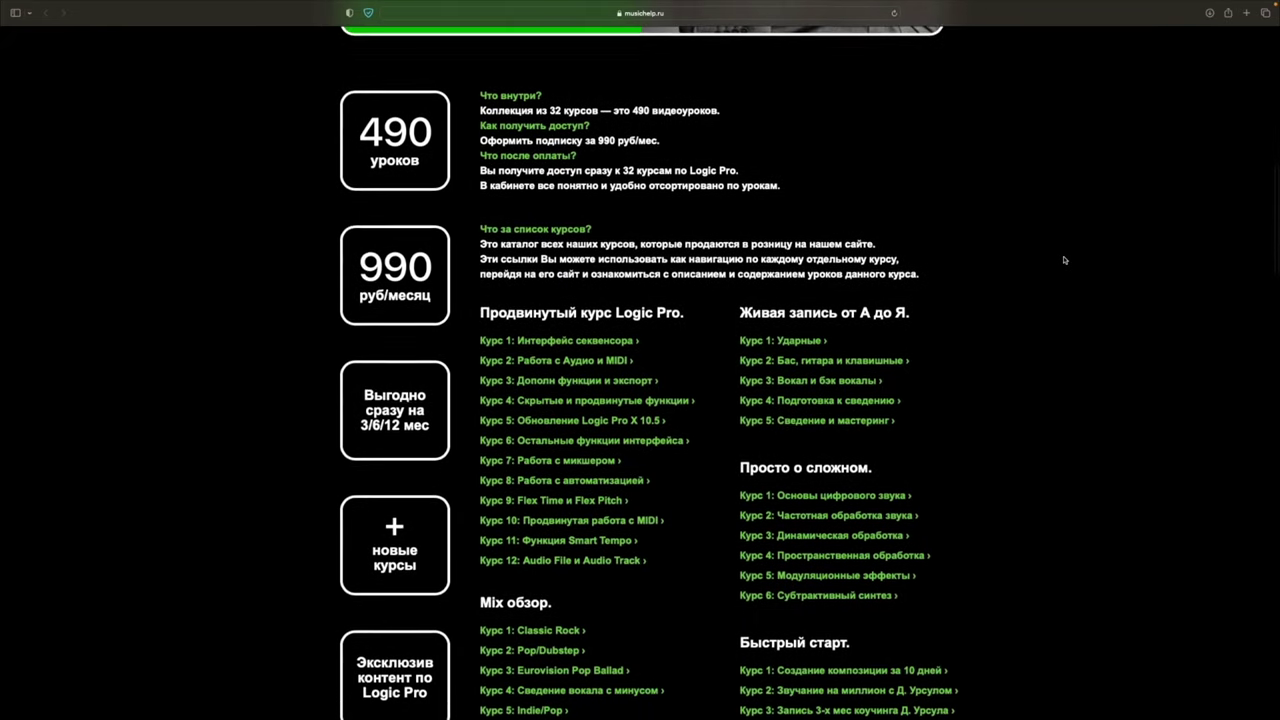
pyautogui.scroll(-1, 1065, 260)
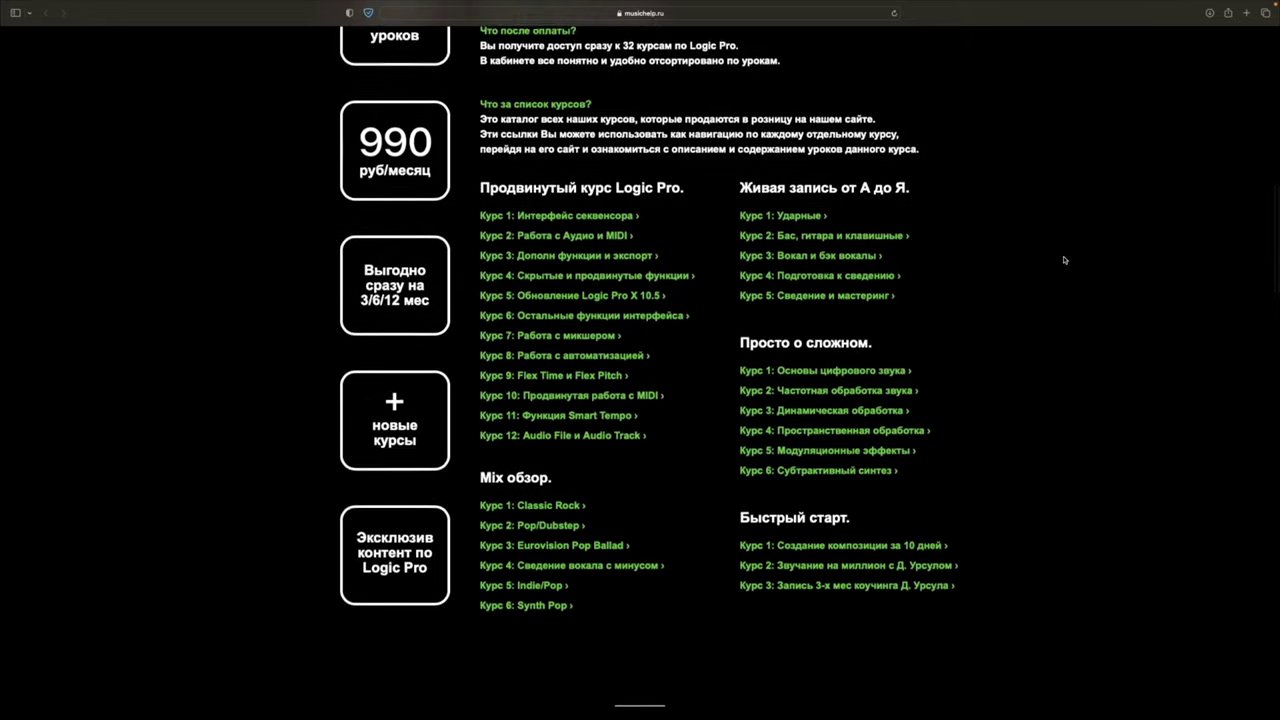
pyautogui.scroll(-8, 1065, 260)
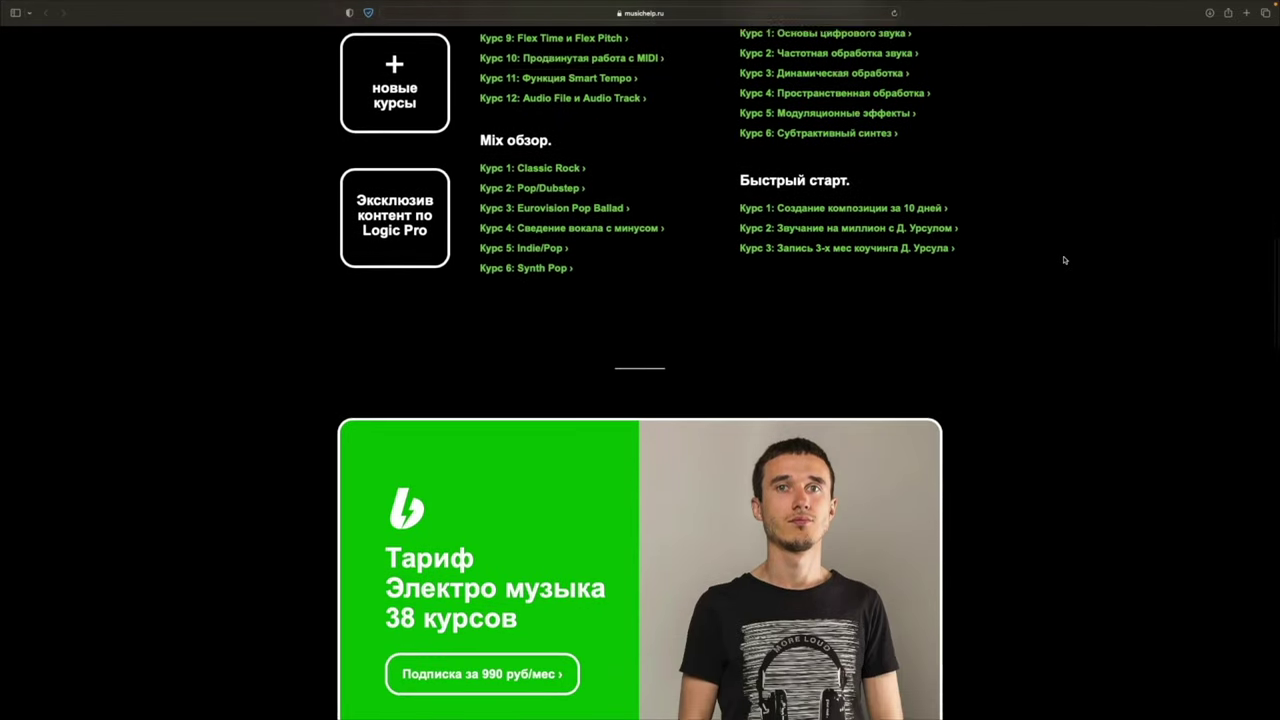
pyautogui.scroll(-7, 1065, 260)
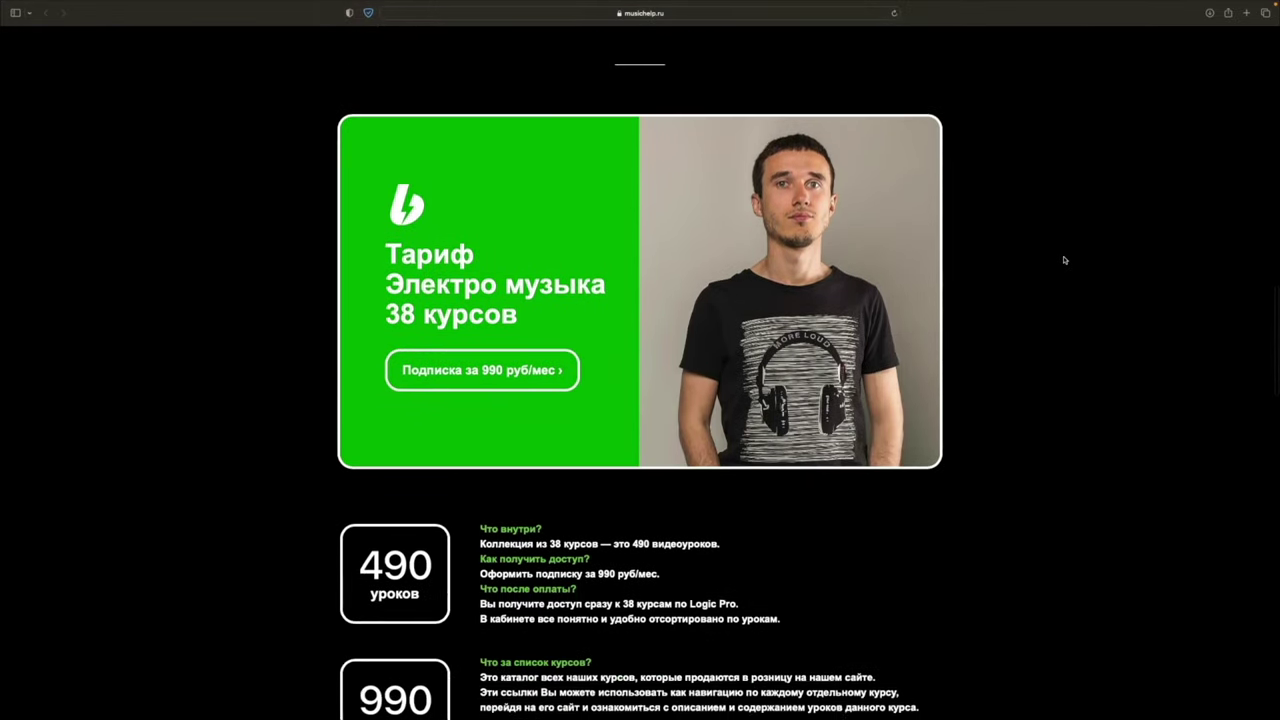
pyautogui.scroll(-3, 1065, 260)
pyautogui.scroll(-8, 1065, 260)
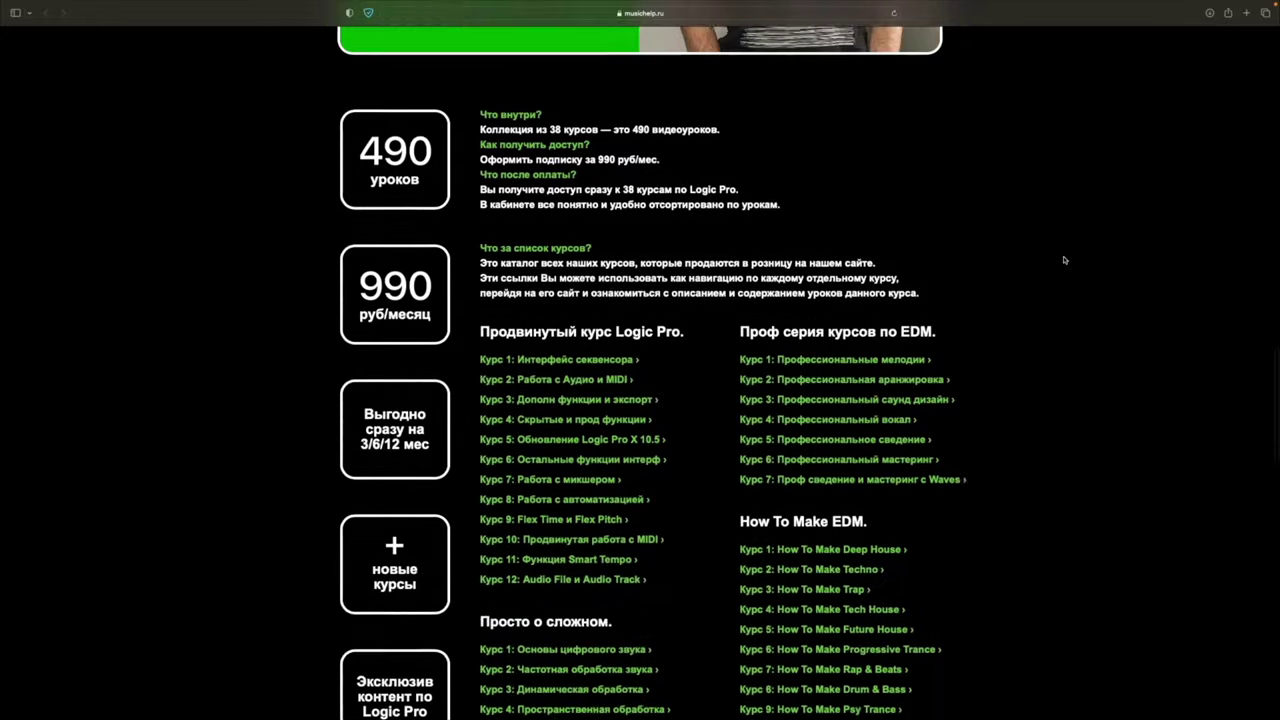
pyautogui.scroll(-10, 872, 318)
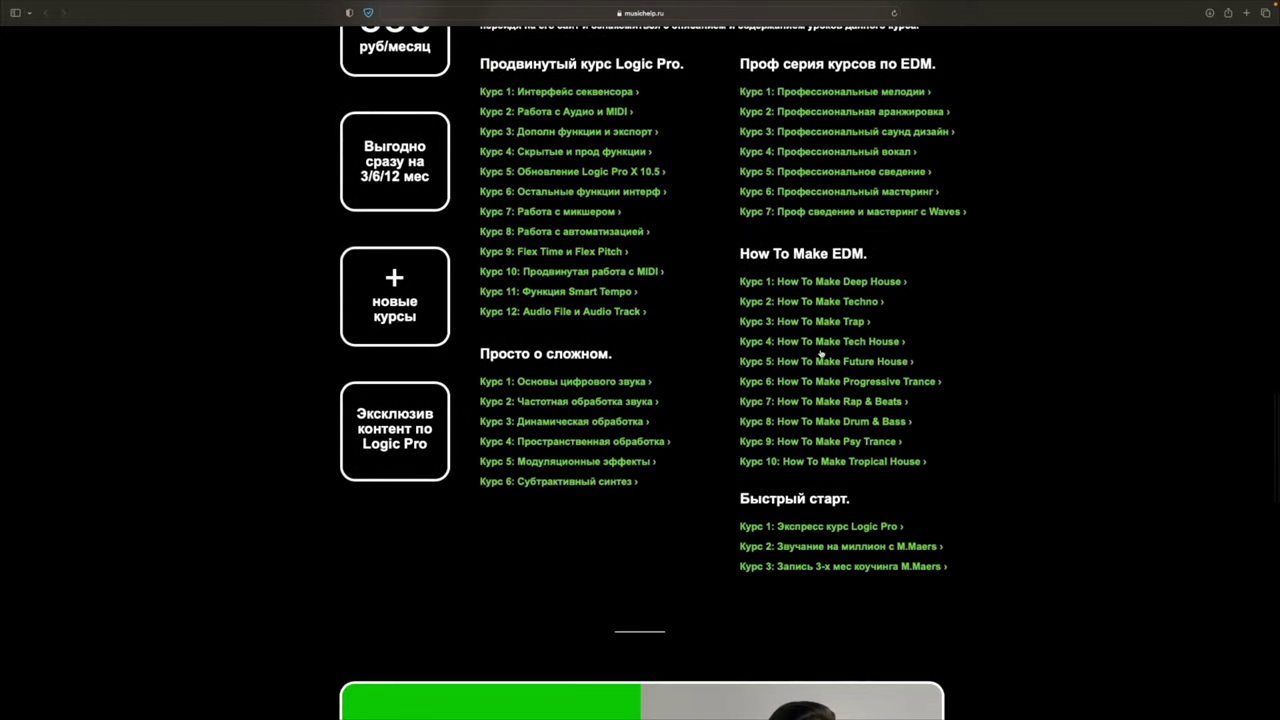
pyautogui.scroll(-8, 819, 358)
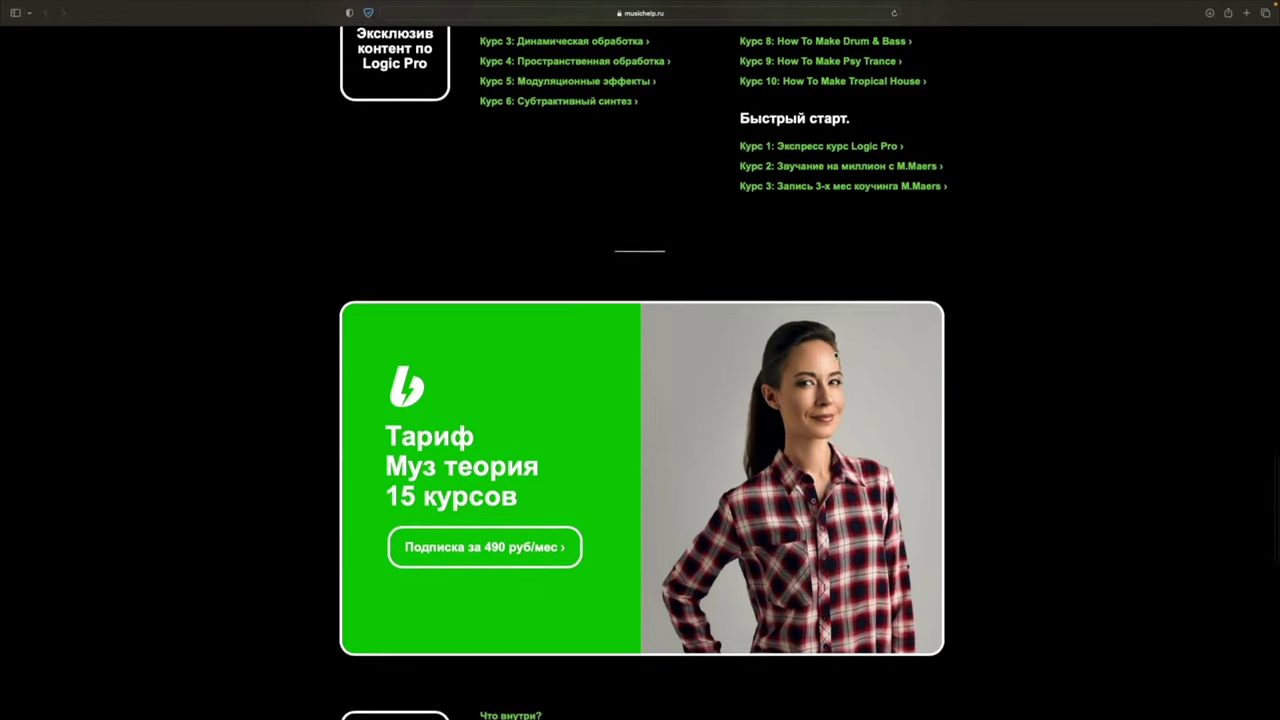
pyautogui.scroll(-8, 838, 366)
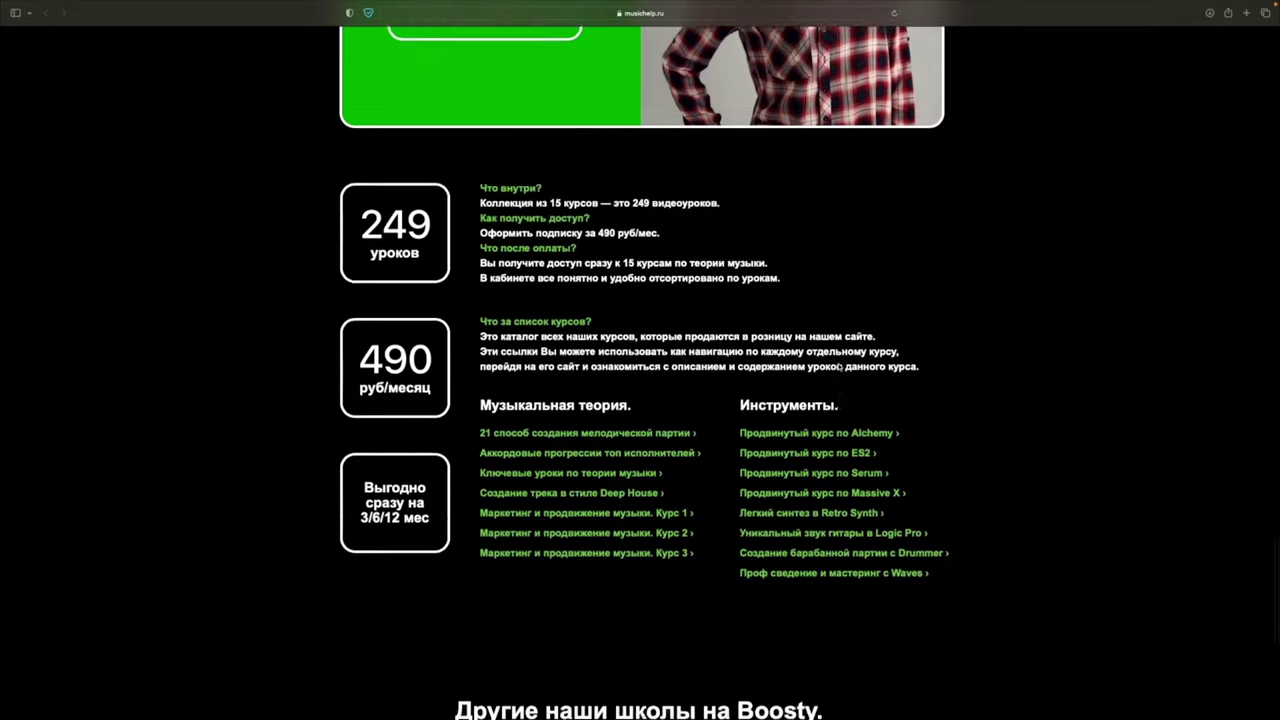
pyautogui.scroll(-4, 841, 372)
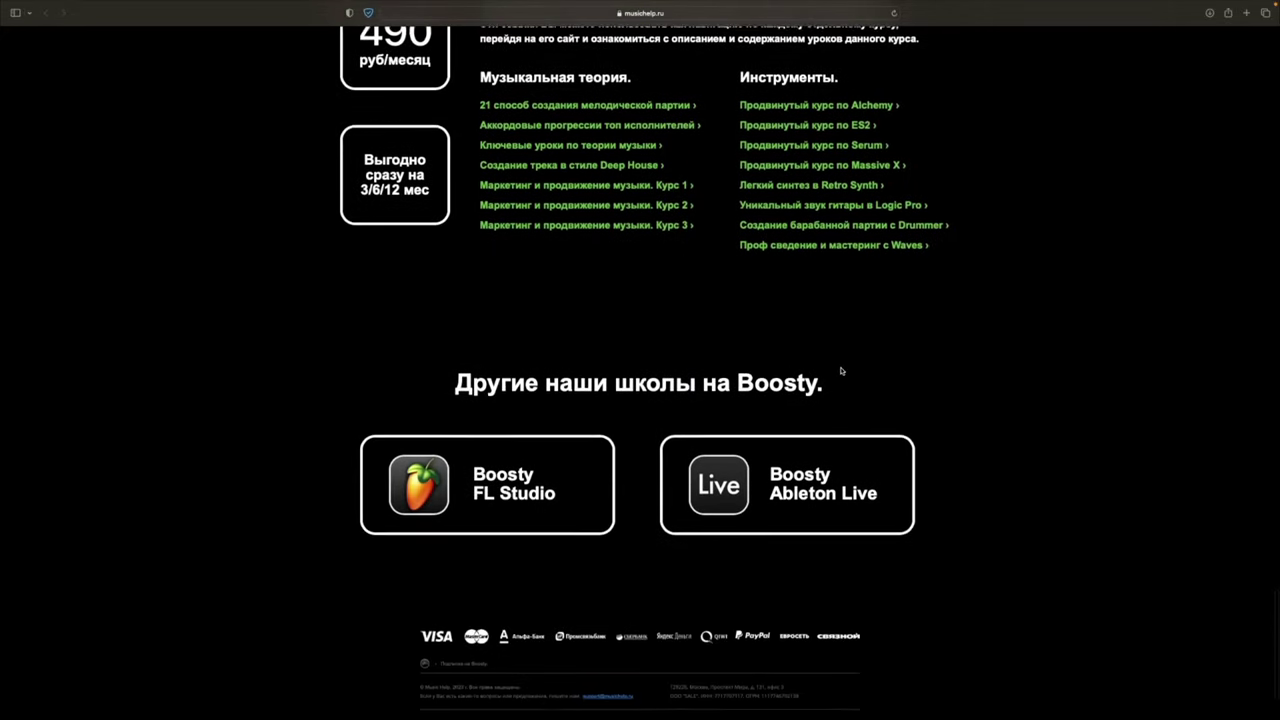
pyautogui.scroll(20, 841, 371)
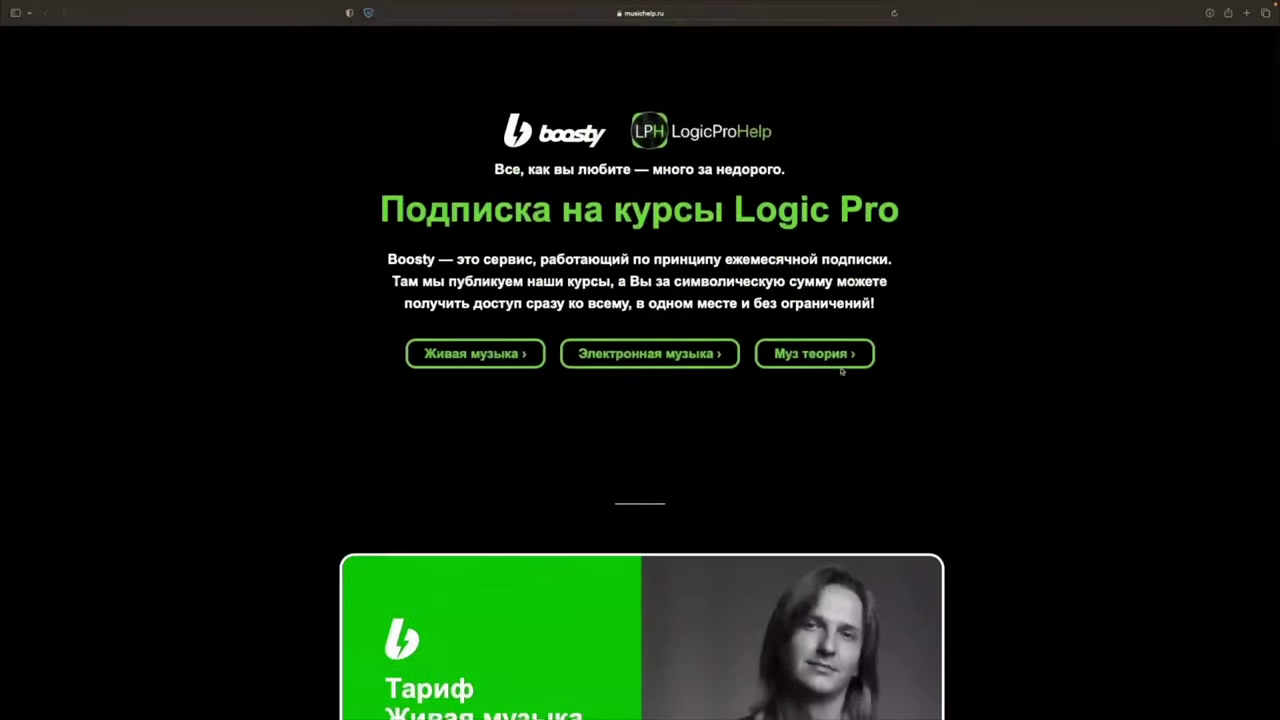
# Step: Go to the "Живая музыка" tariff and open its 990 руб/мес subscription page on Boosty
pyautogui.scroll(-9, 840, 371)
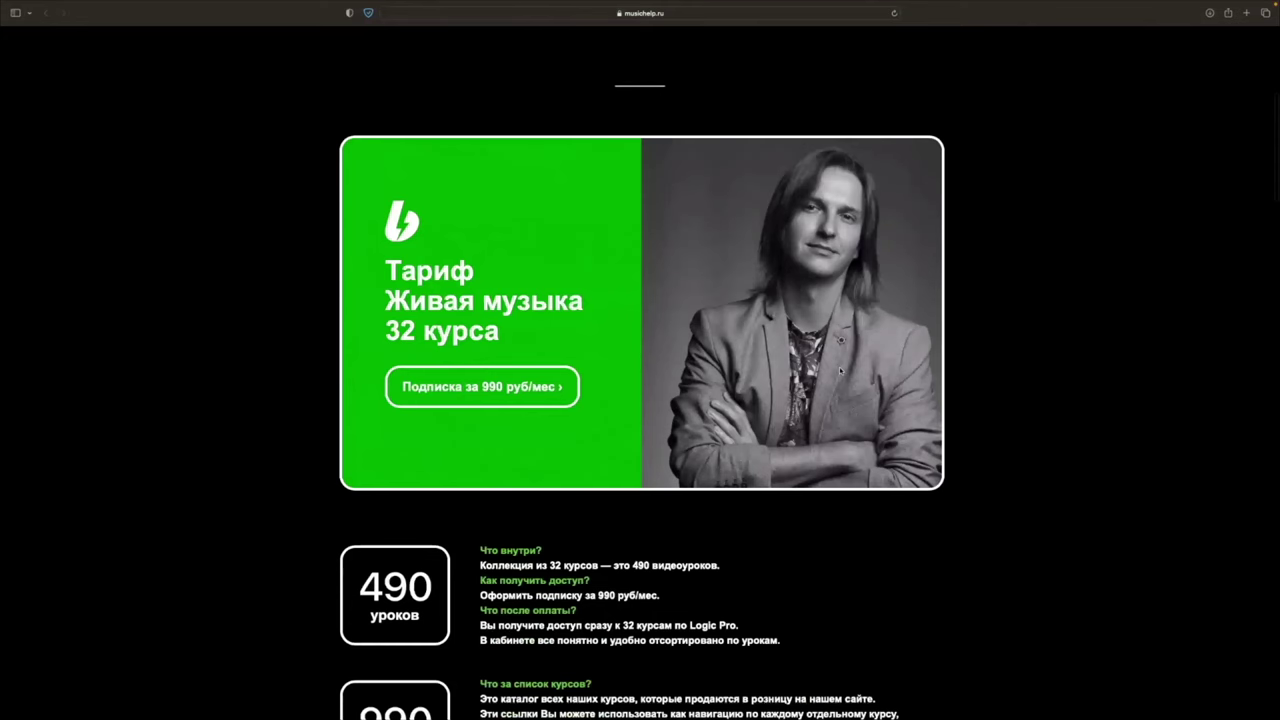
pyautogui.scroll(9, 600, 443)
pyautogui.click(457, 357)
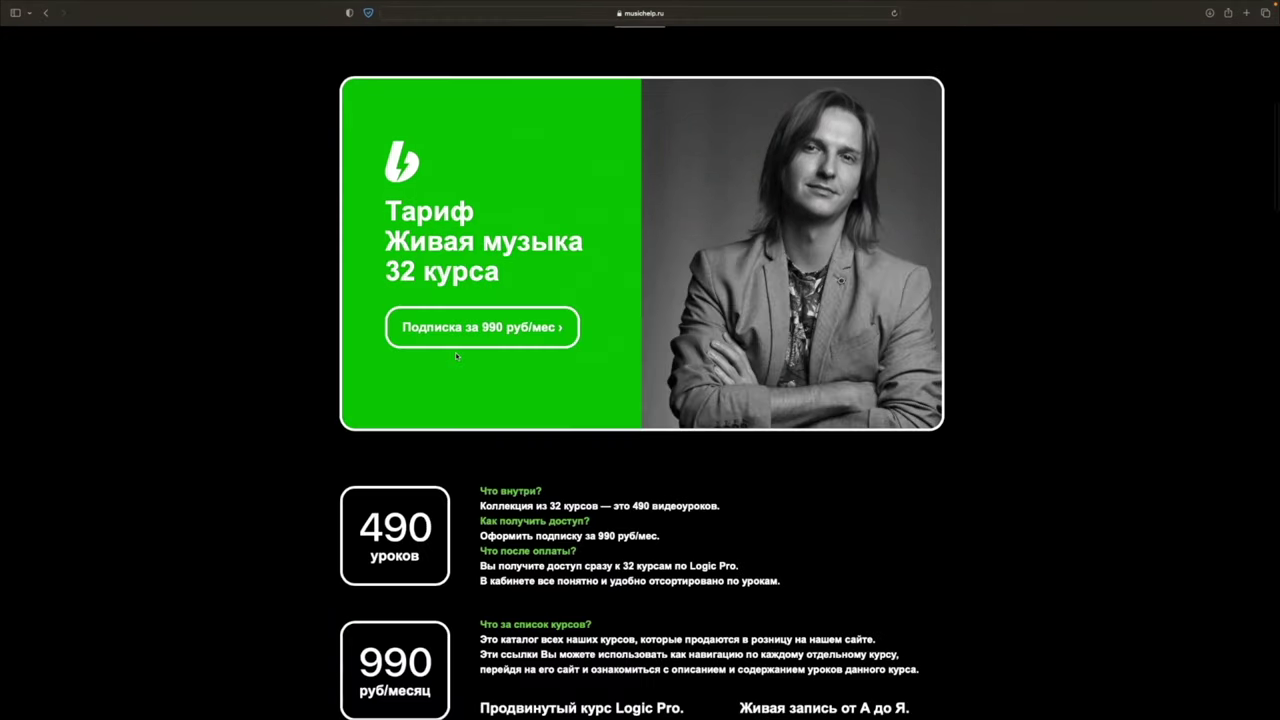
pyautogui.click(493, 327)
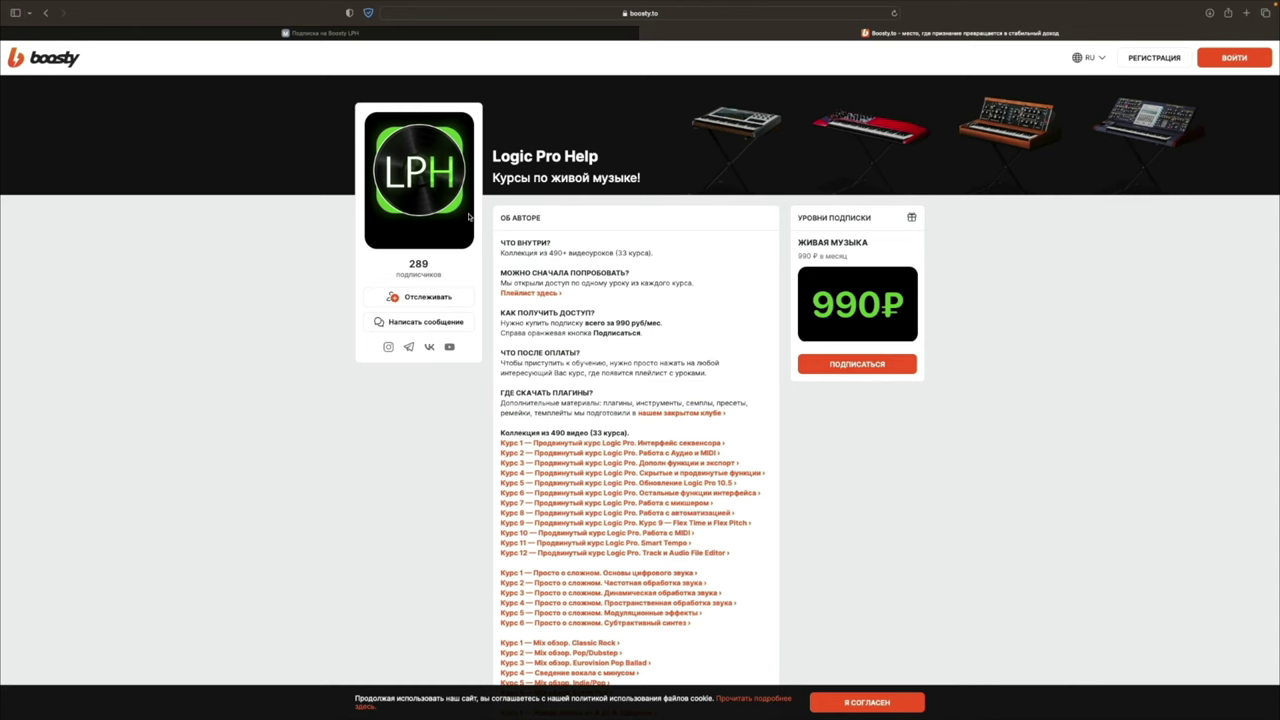
# Step: Start subscribing to the "Живая музыка" level and sign in to Boosty with a VK account
pyautogui.click(820, 366)
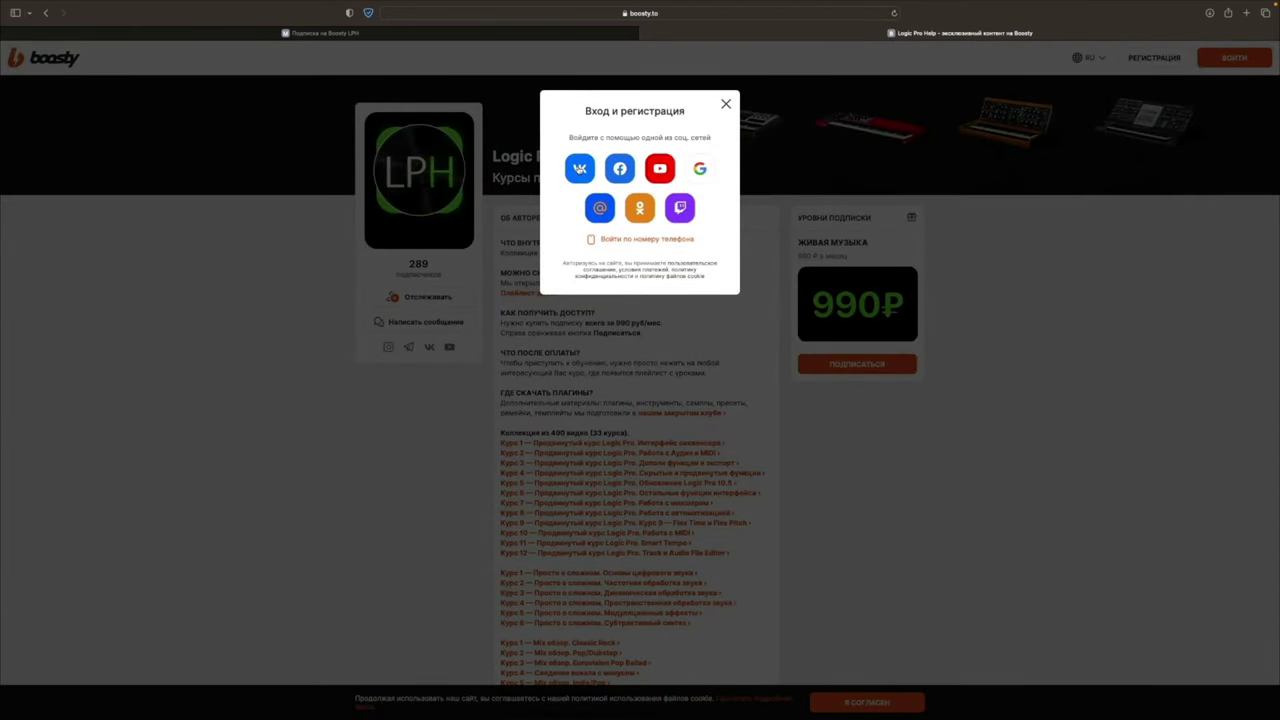
pyautogui.click(580, 168)
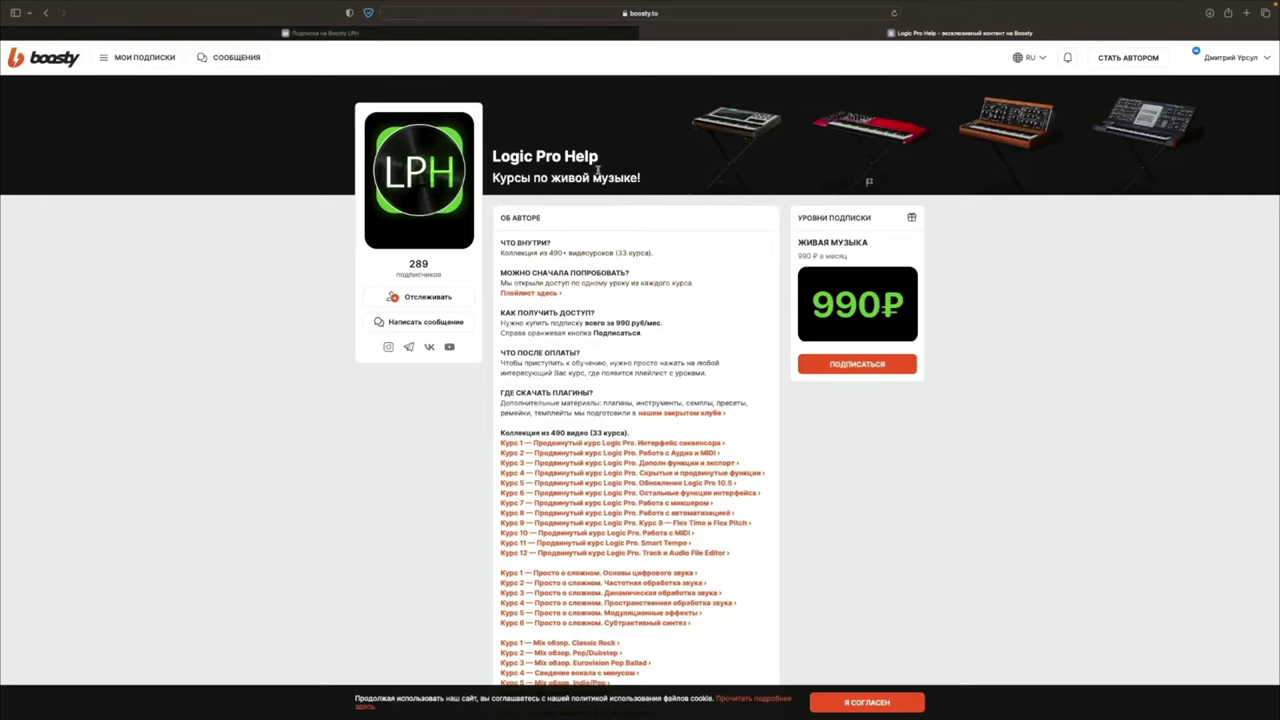
# Step: Compare the subscription periods, choose "1 месяц" and confirm the 990 ₽ payment with a Russian bank card
pyautogui.click(700, 210)
pyautogui.click(747, 210)
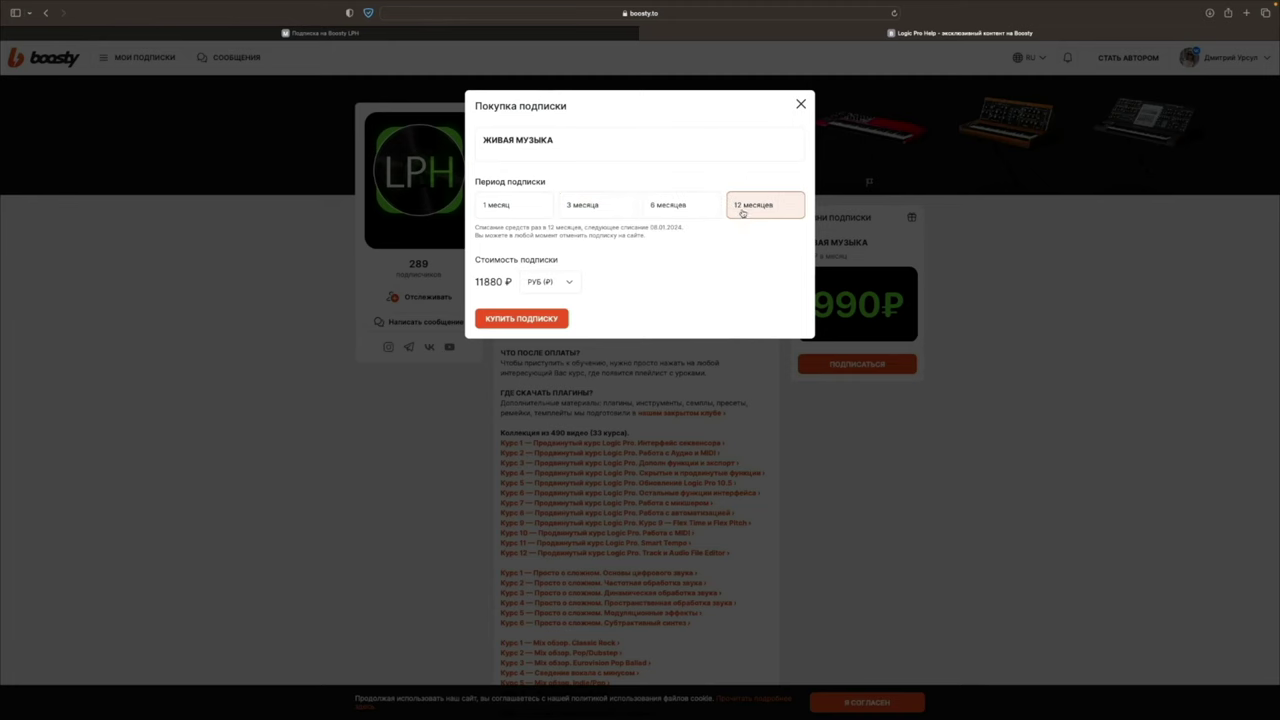
pyautogui.click(513, 210)
pyautogui.click(556, 320)
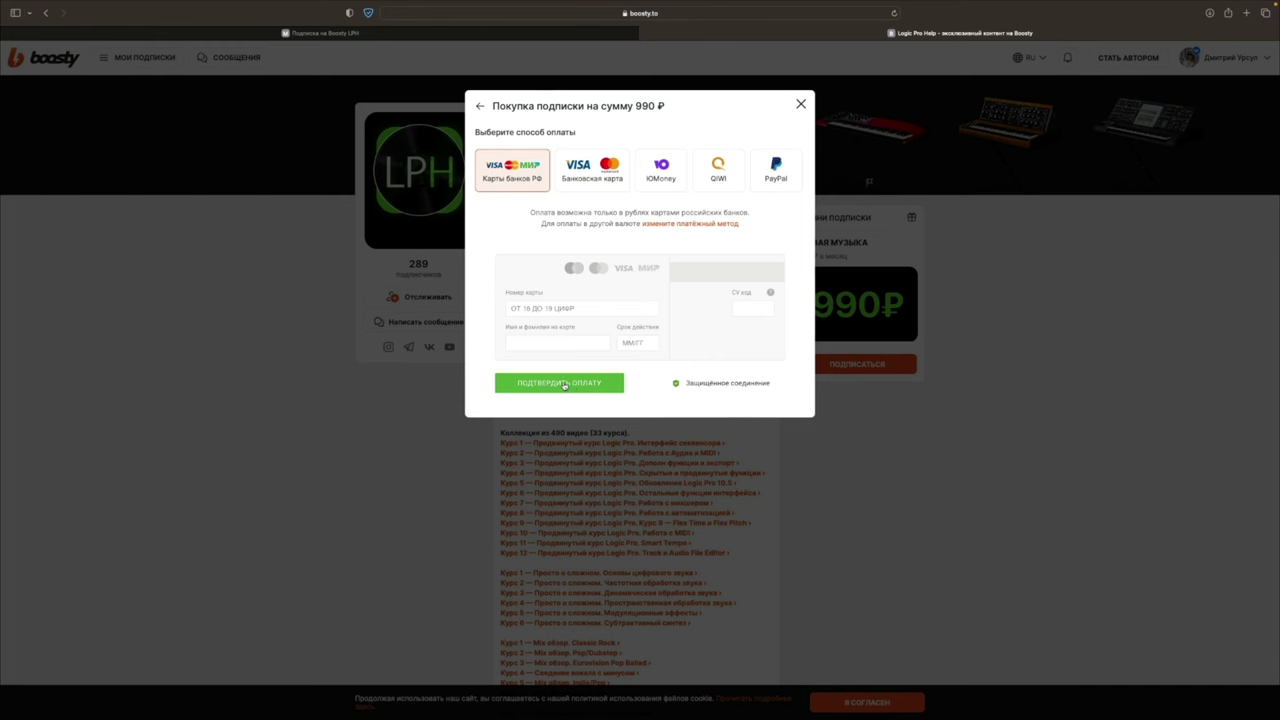
pyautogui.click(564, 385)
# Step: Examine the course list on the Logic Pro Help Boosty page and return to the "Подписка на Boosty LPH" page
pyautogui.scroll(-2, 668, 445)
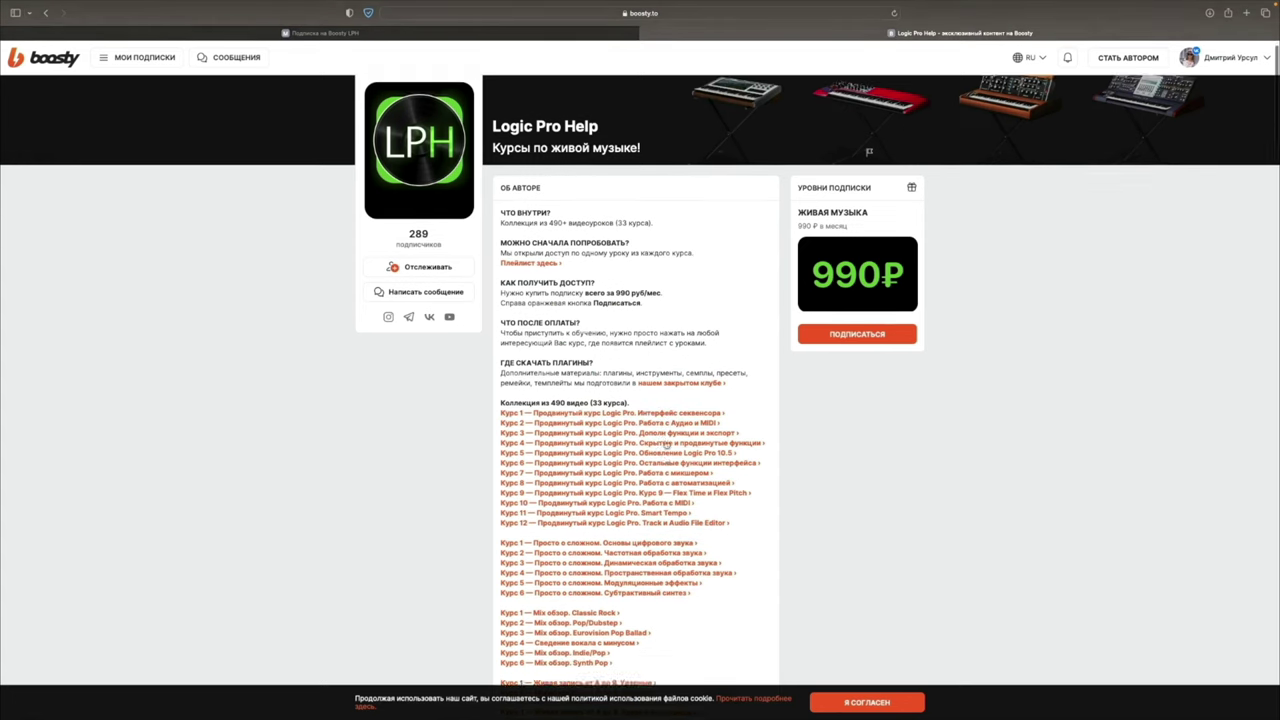
pyautogui.scroll(-2, 666, 445)
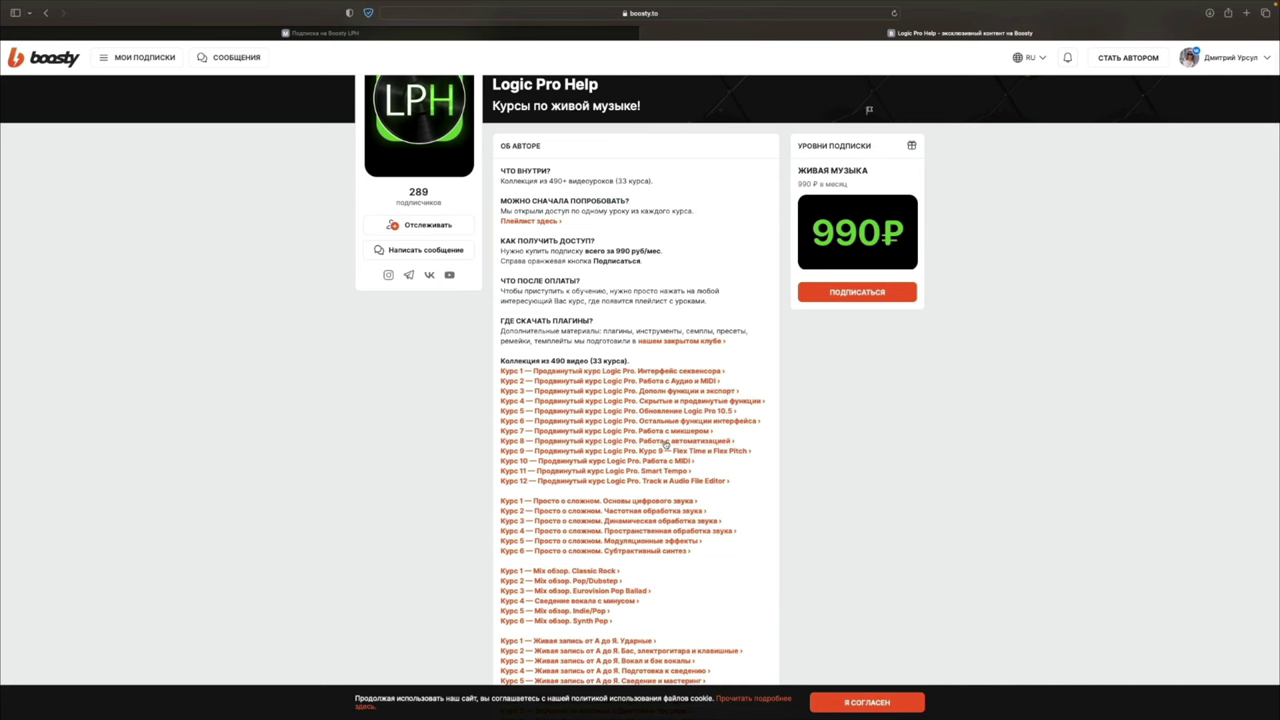
pyautogui.scroll(-1, 585, 520)
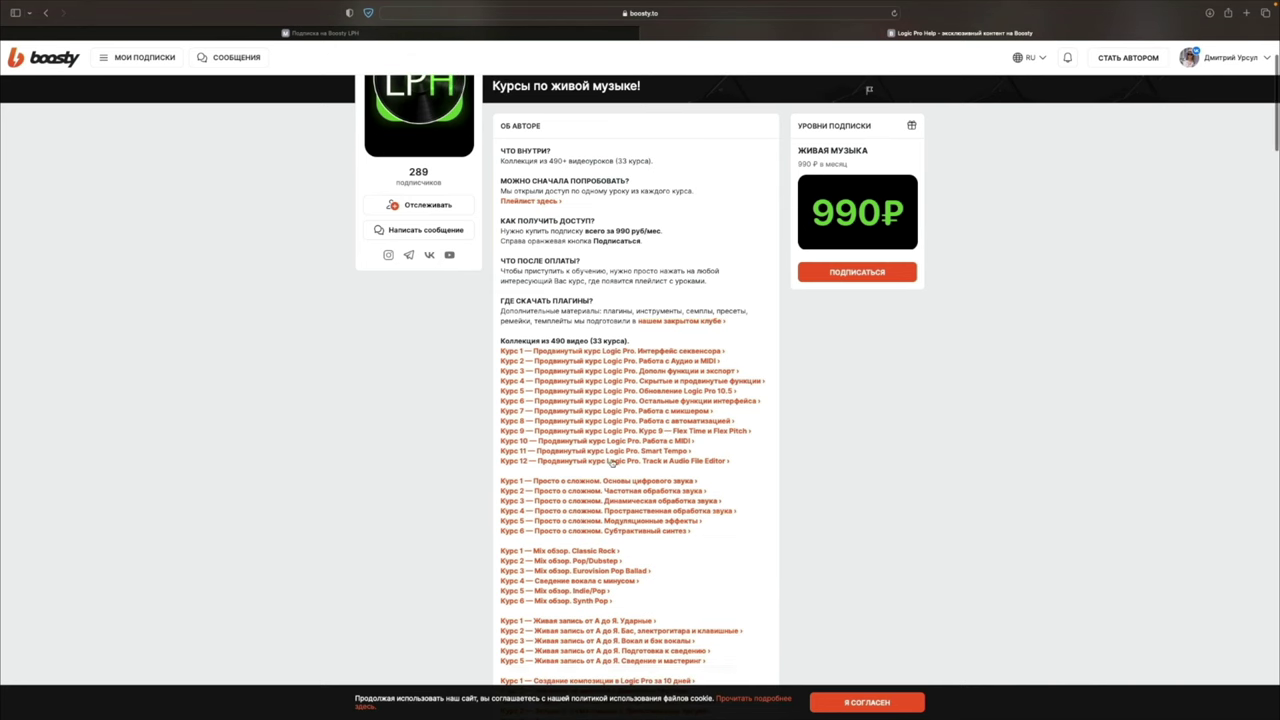
pyautogui.click(452, 34)
pyautogui.scroll(5, 580, 276)
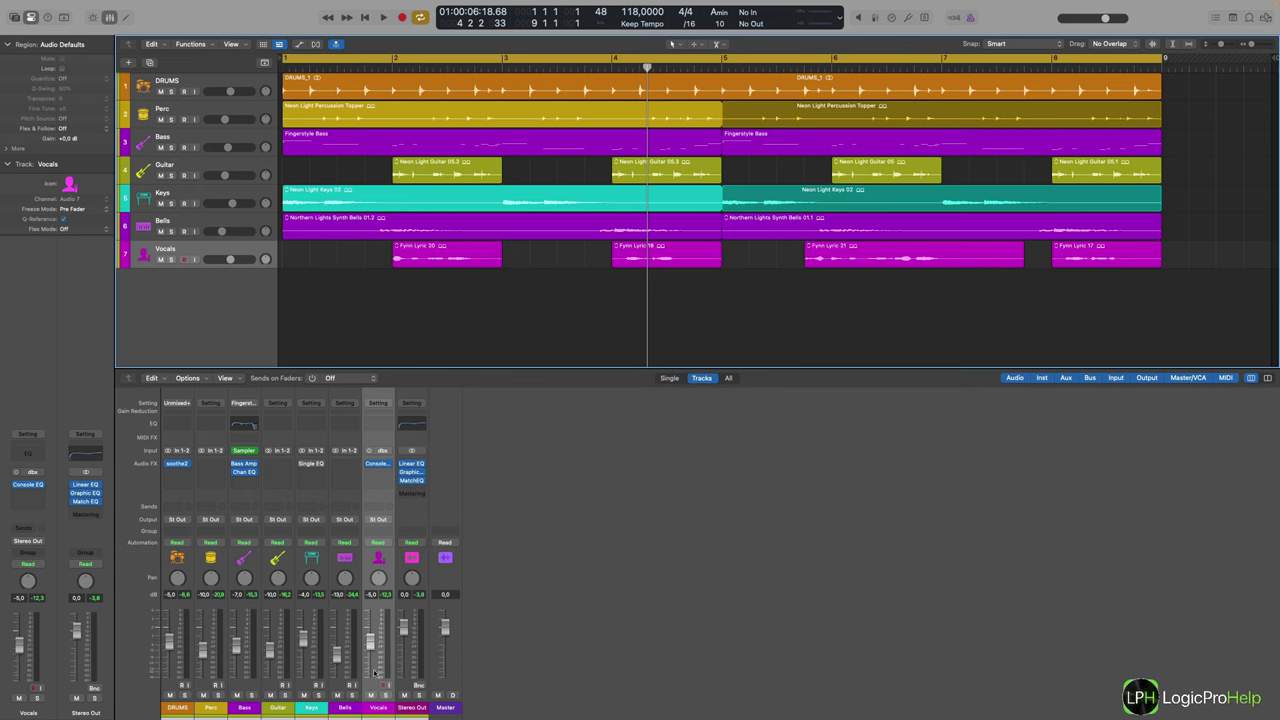
# Step: In the Logic Pro mixer, set the Vocals fader to -6.8 dB and the DRUMS fader to -4.7 dB
pyautogui.moveTo(376, 648); pyautogui.dragTo(372, 646)
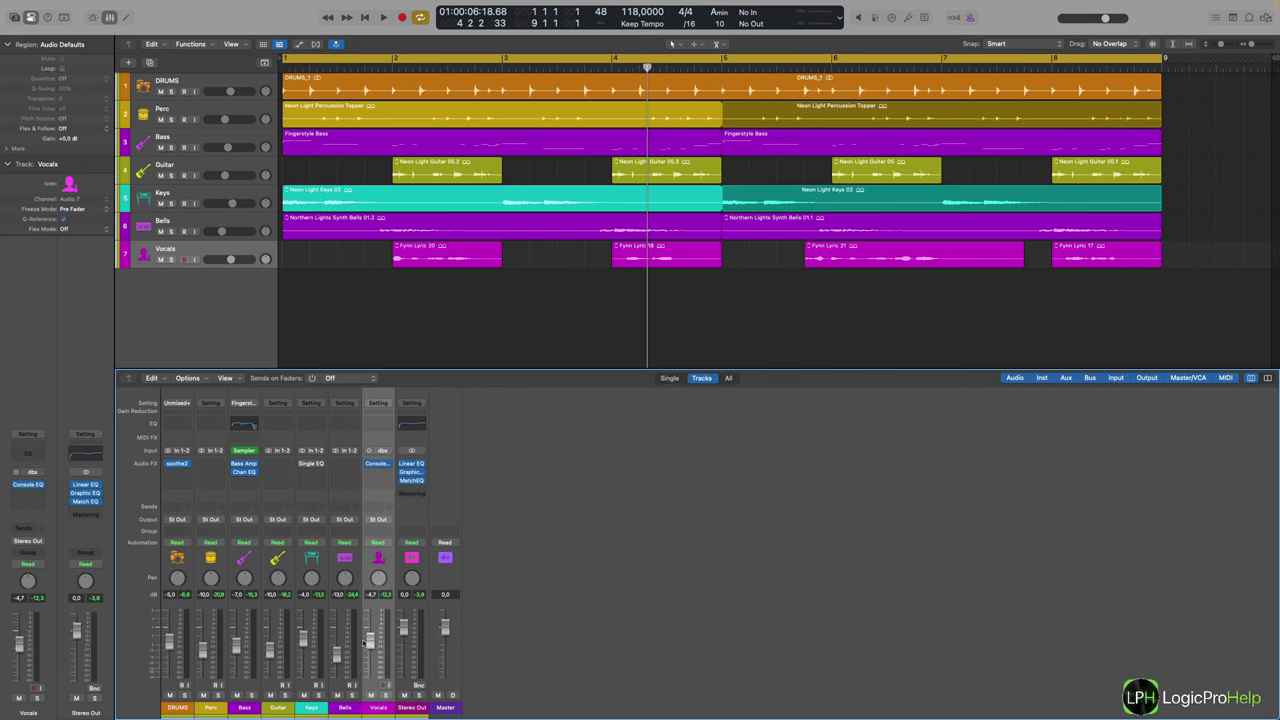
pyautogui.moveTo(370, 645); pyautogui.dragTo(370, 640)
pyautogui.moveTo(370, 642); pyautogui.dragTo(370, 647)
pyautogui.moveTo(166, 645); pyautogui.dragTo(166, 642)
# Step: Enable Software Monitoring and check the Modes and Functions available in the control bar customization
pyautogui.click(859, 19)
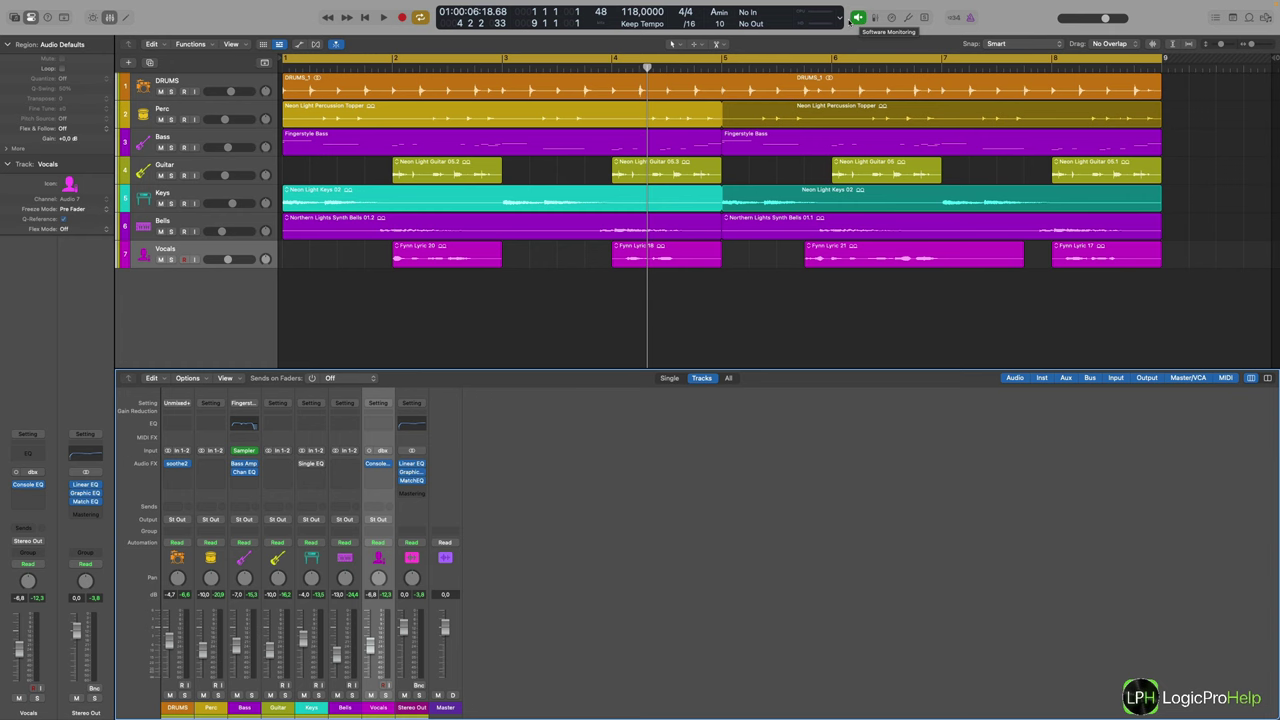
pyautogui.rightClick(848, 19)
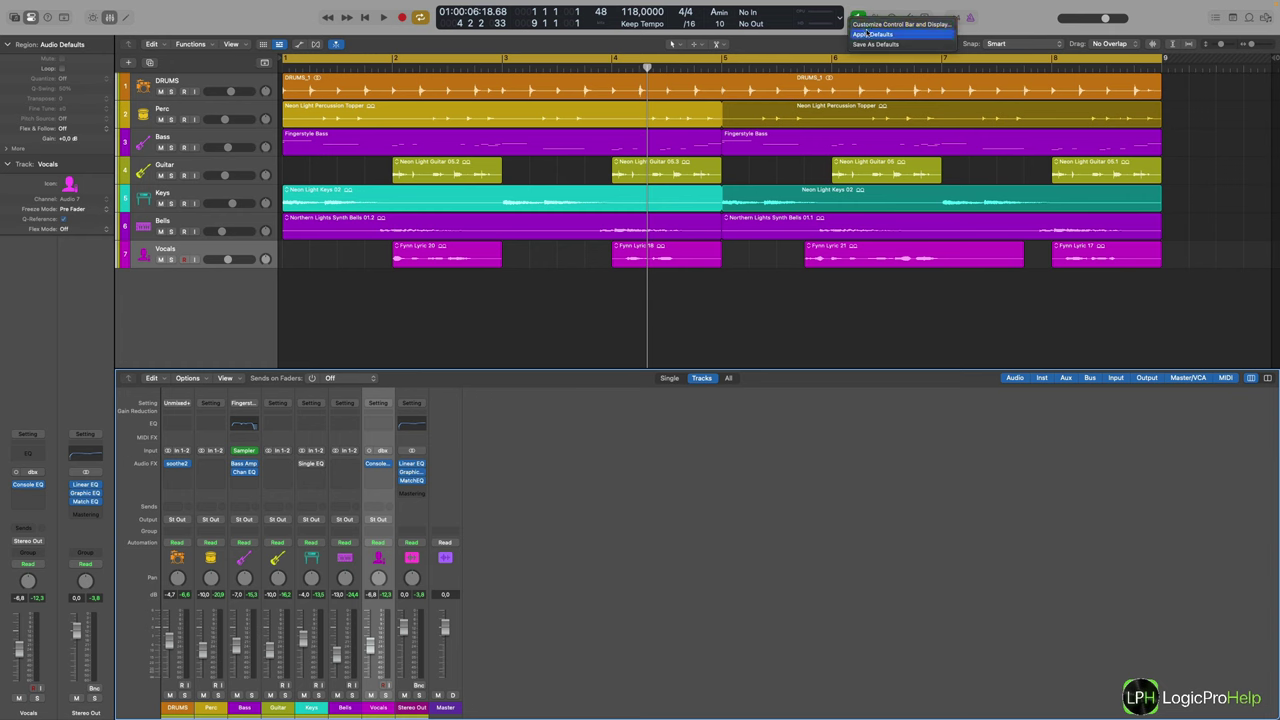
pyautogui.click(876, 24)
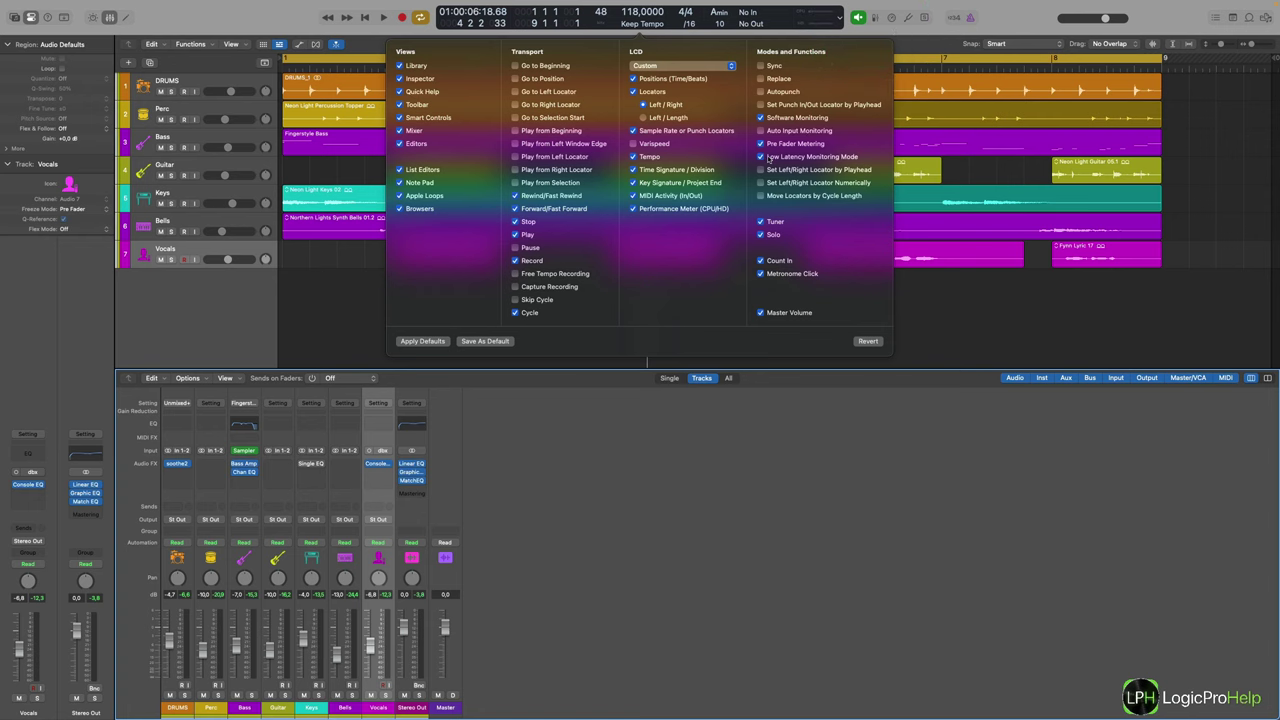
pyautogui.click(953, 281)
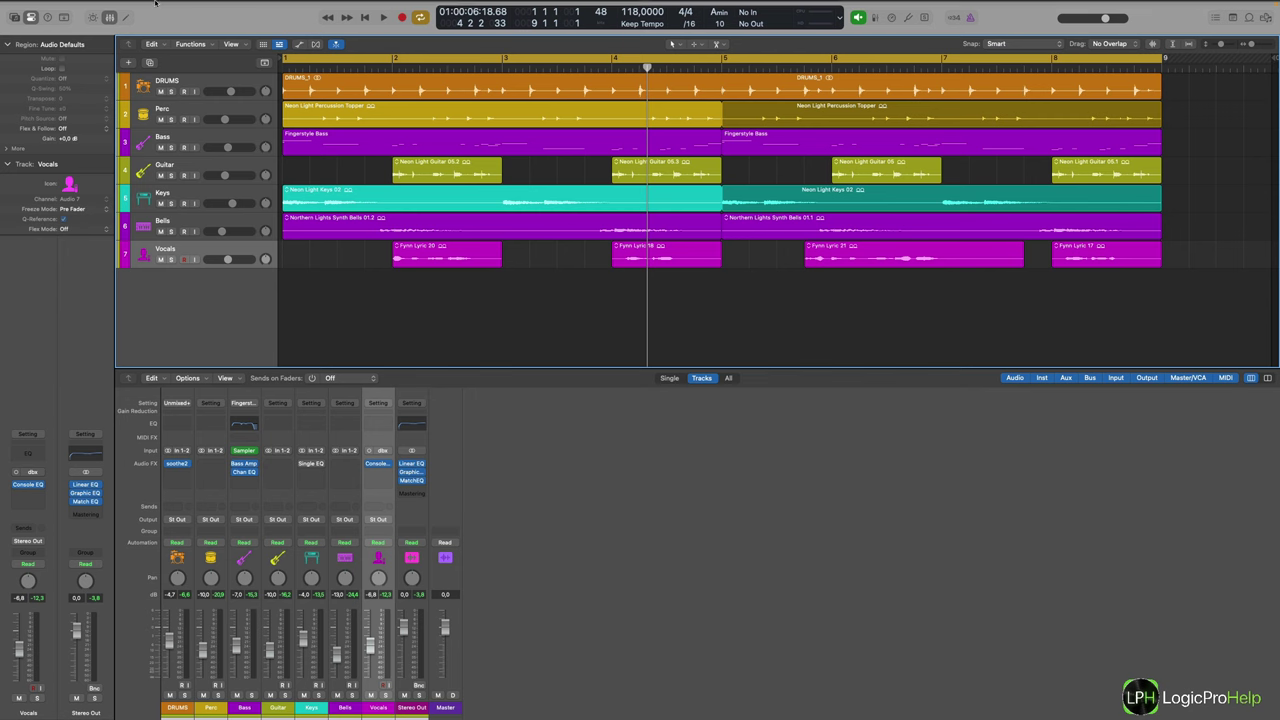
# Step: Review the I/O Buffer Size options and Resulting Latency in the audio device settings, keeping the buffer at 64 samples, and close the settings
pyautogui.click(42, 5)
pyautogui.moveTo(70, 37)
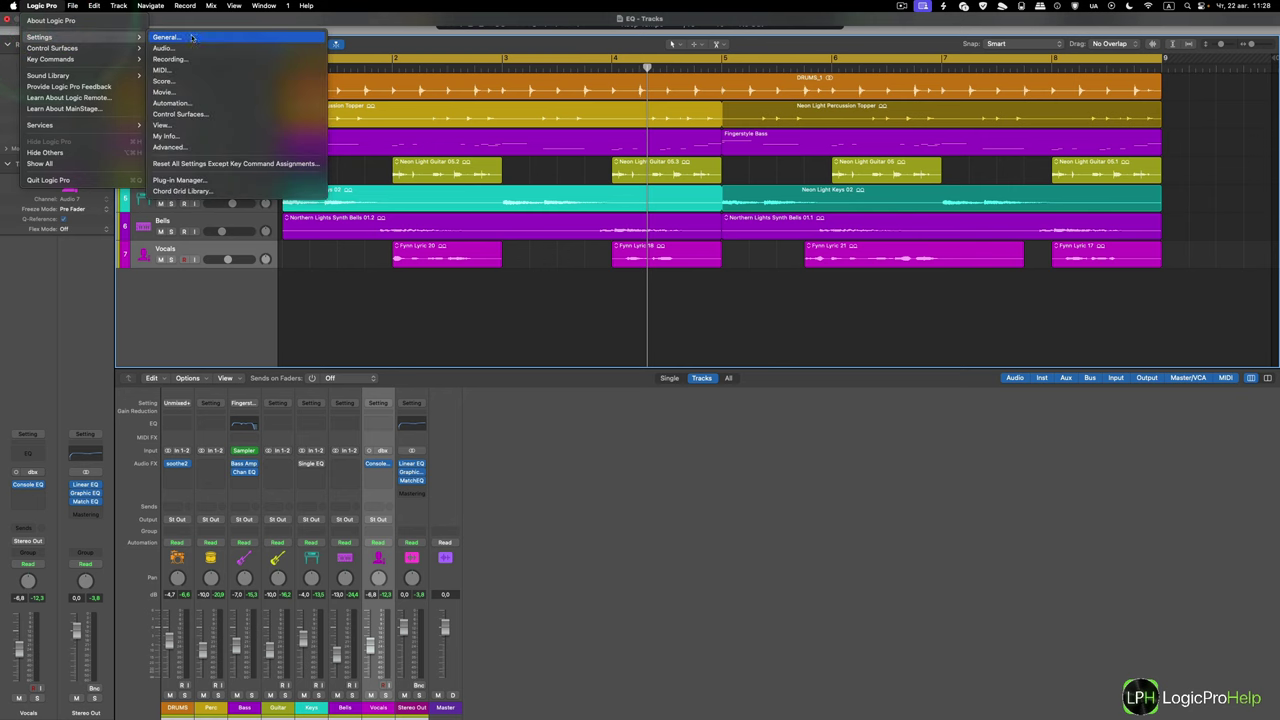
pyautogui.click(190, 49)
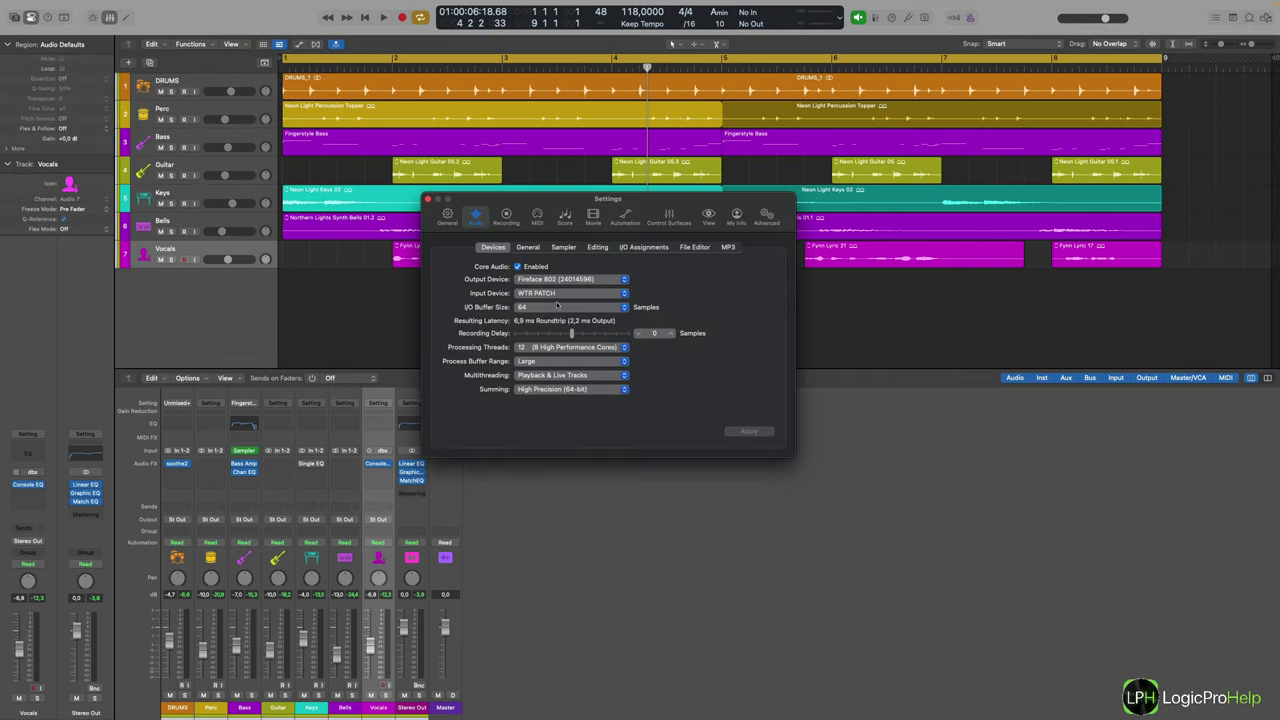
pyautogui.click(532, 309)
pyautogui.click(477, 311)
pyautogui.click(528, 307)
pyautogui.moveTo(579, 323)
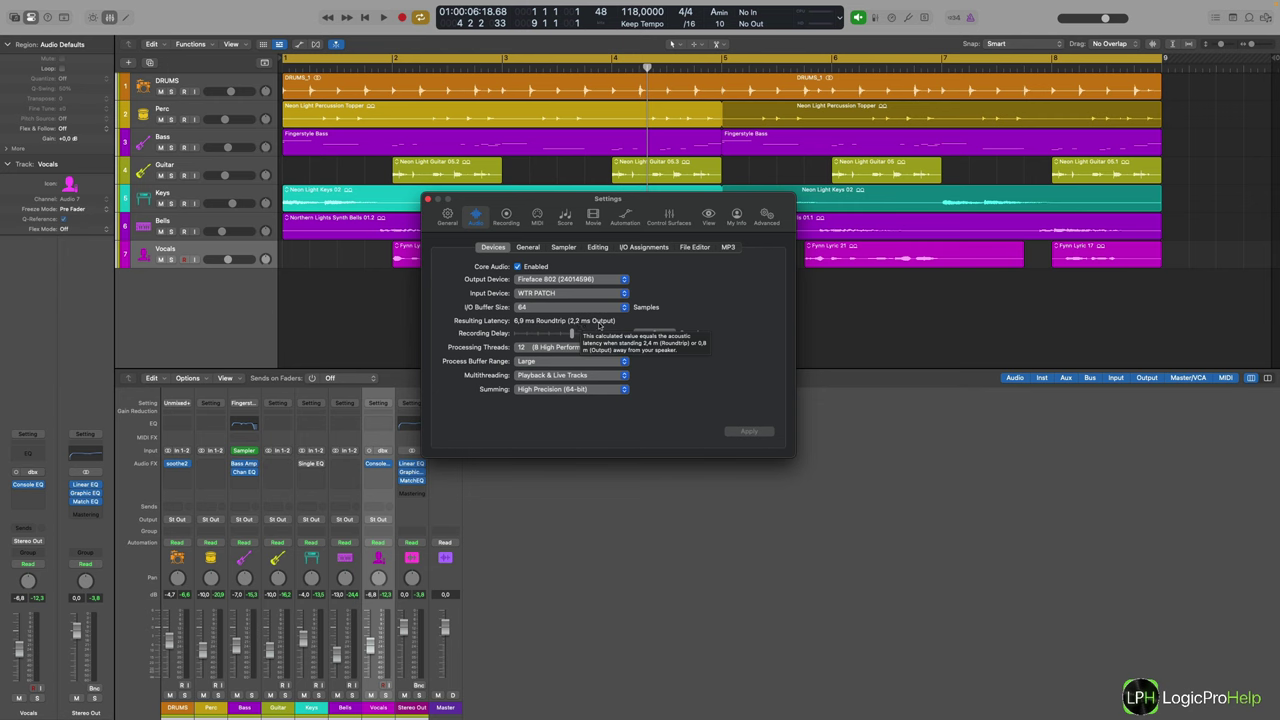
pyautogui.click(523, 308)
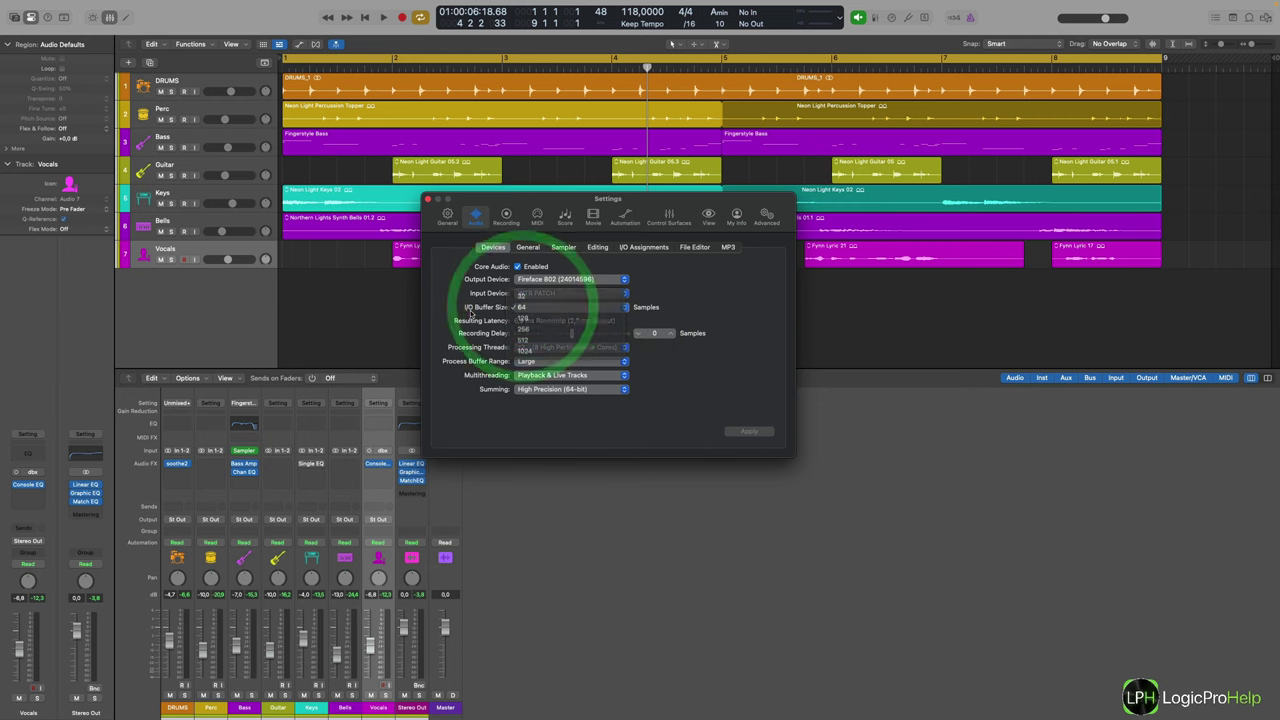
pyautogui.click(471, 310)
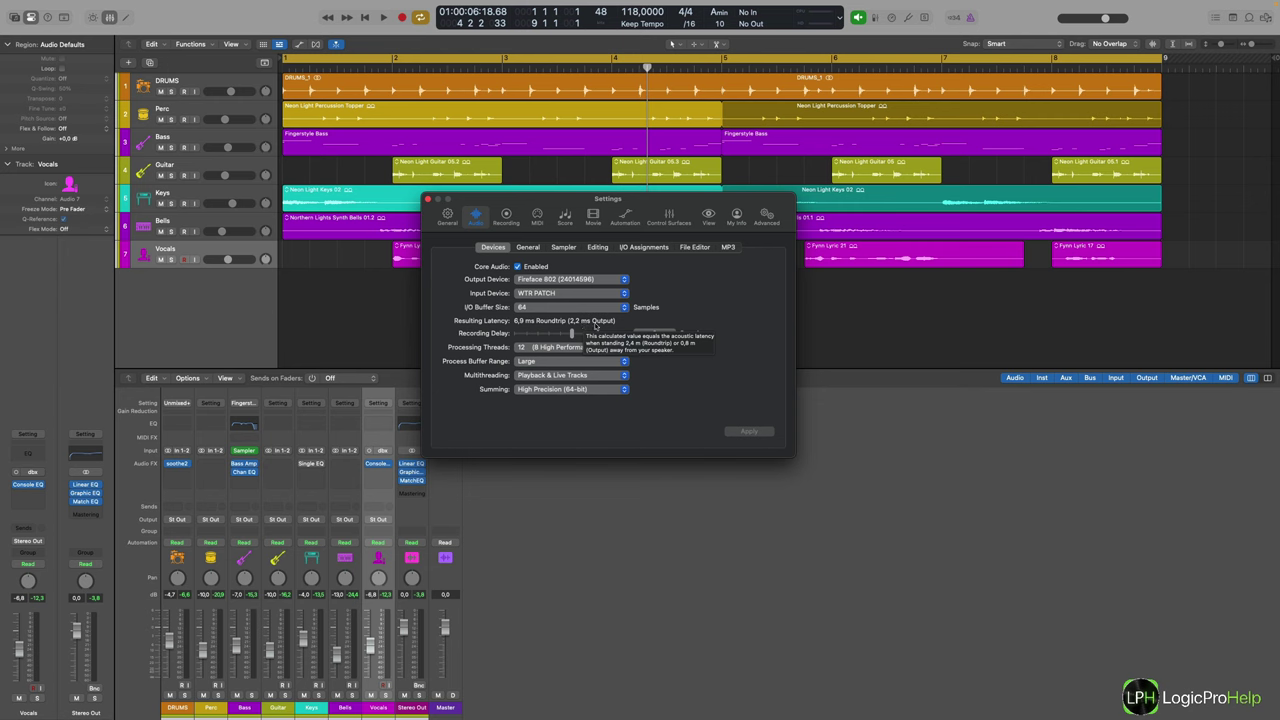
pyautogui.click(533, 309)
pyautogui.click(479, 304)
pyautogui.click(428, 199)
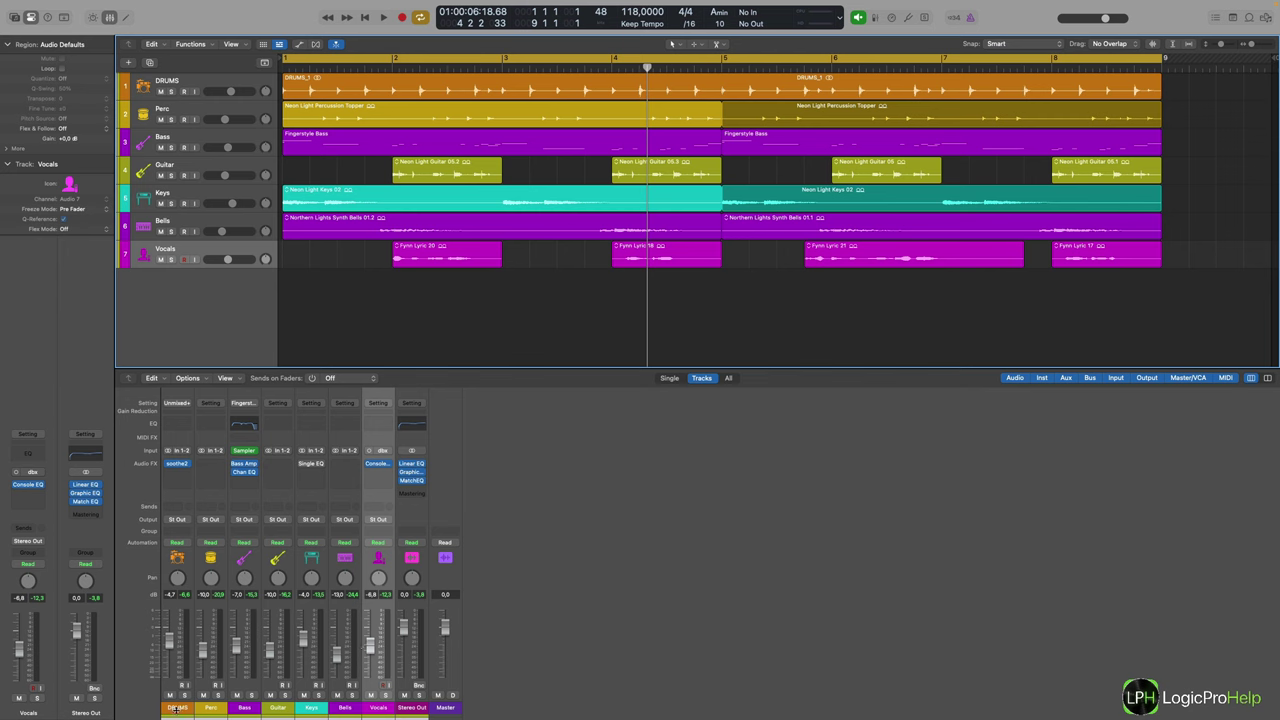
# Step: Select all channel strips from DRUMS to Vocals and add a send to Bus 32 on each
pyautogui.moveTo(177, 708); pyautogui.dragTo(381, 709)
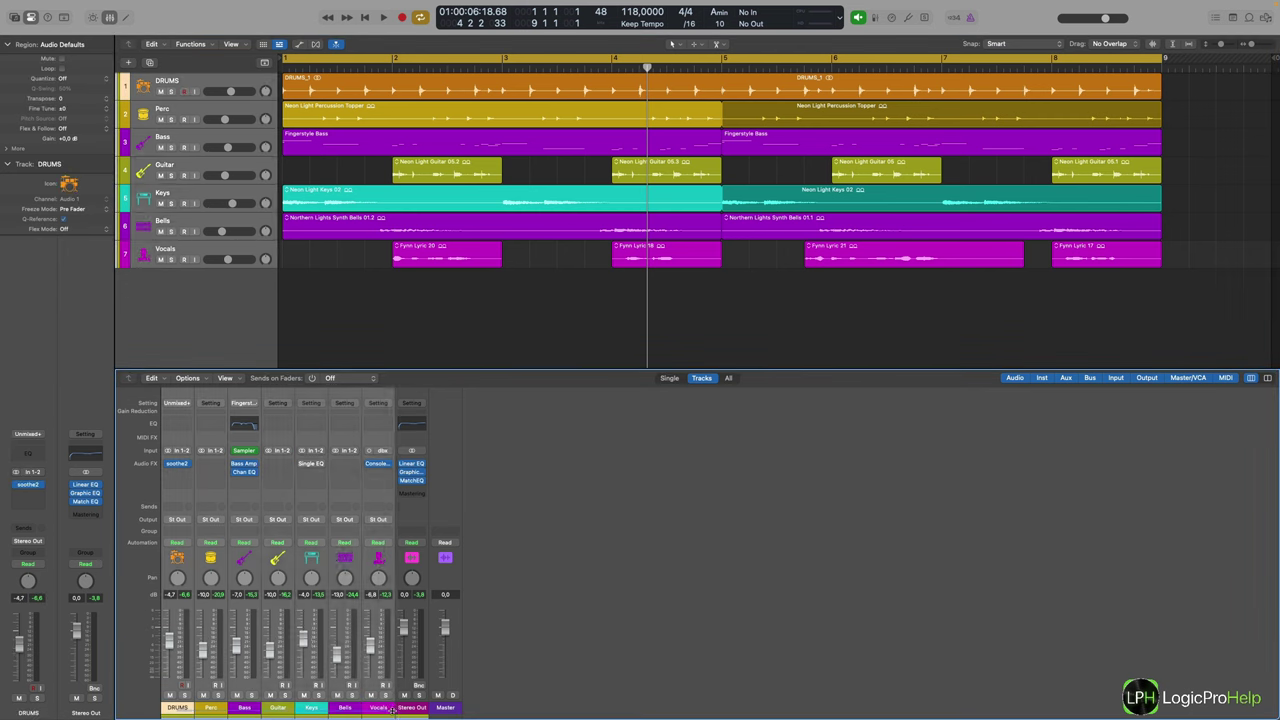
pyautogui.click(374, 708)
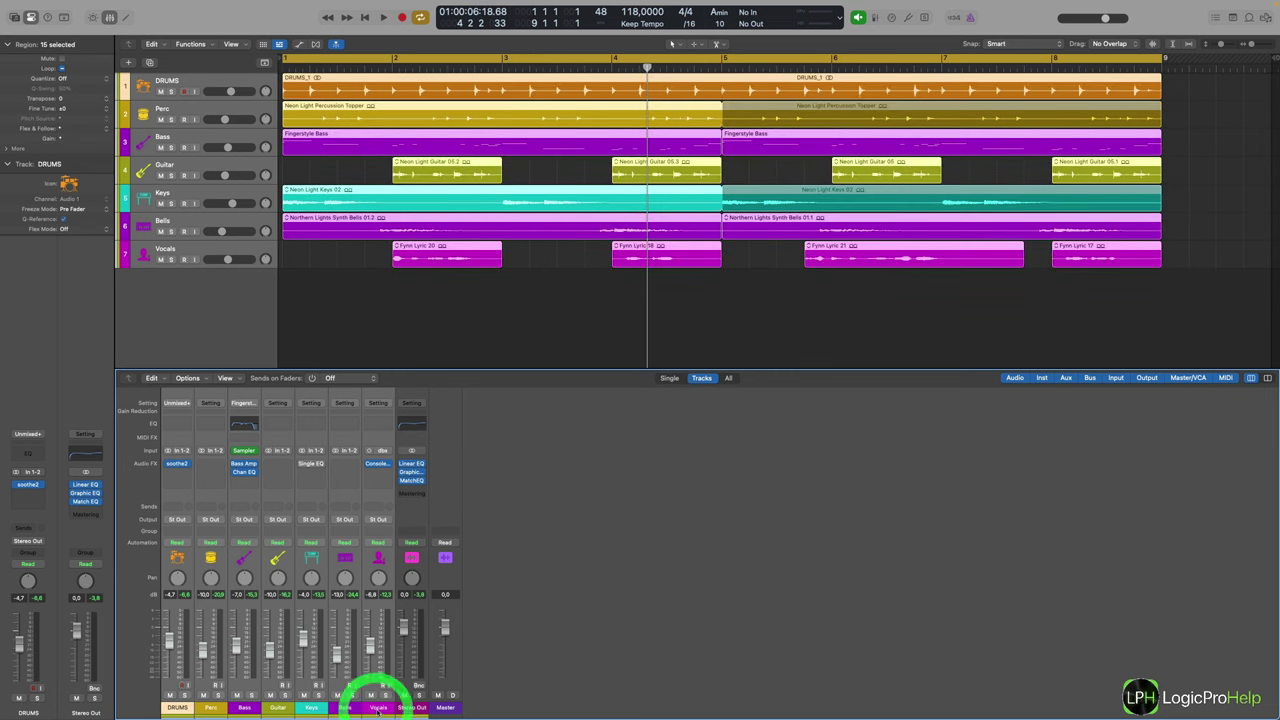
pyautogui.click(175, 507)
pyautogui.moveTo(180, 522)
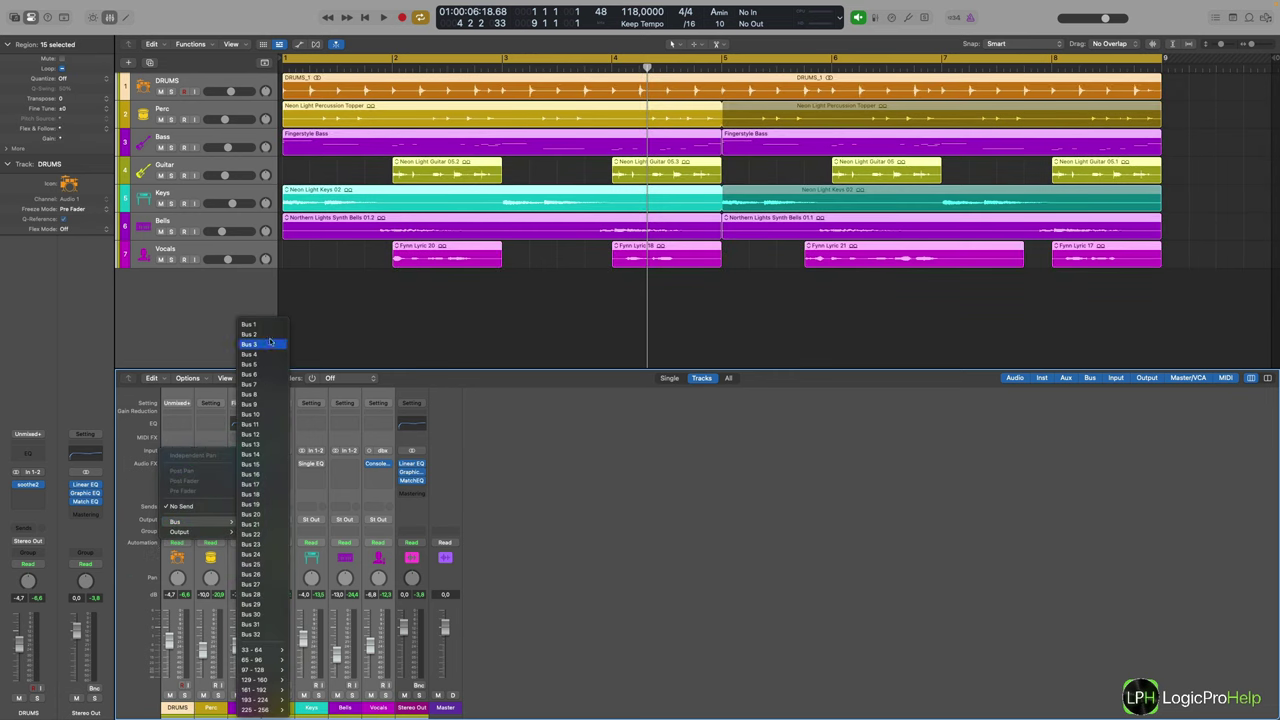
pyautogui.click(247, 635)
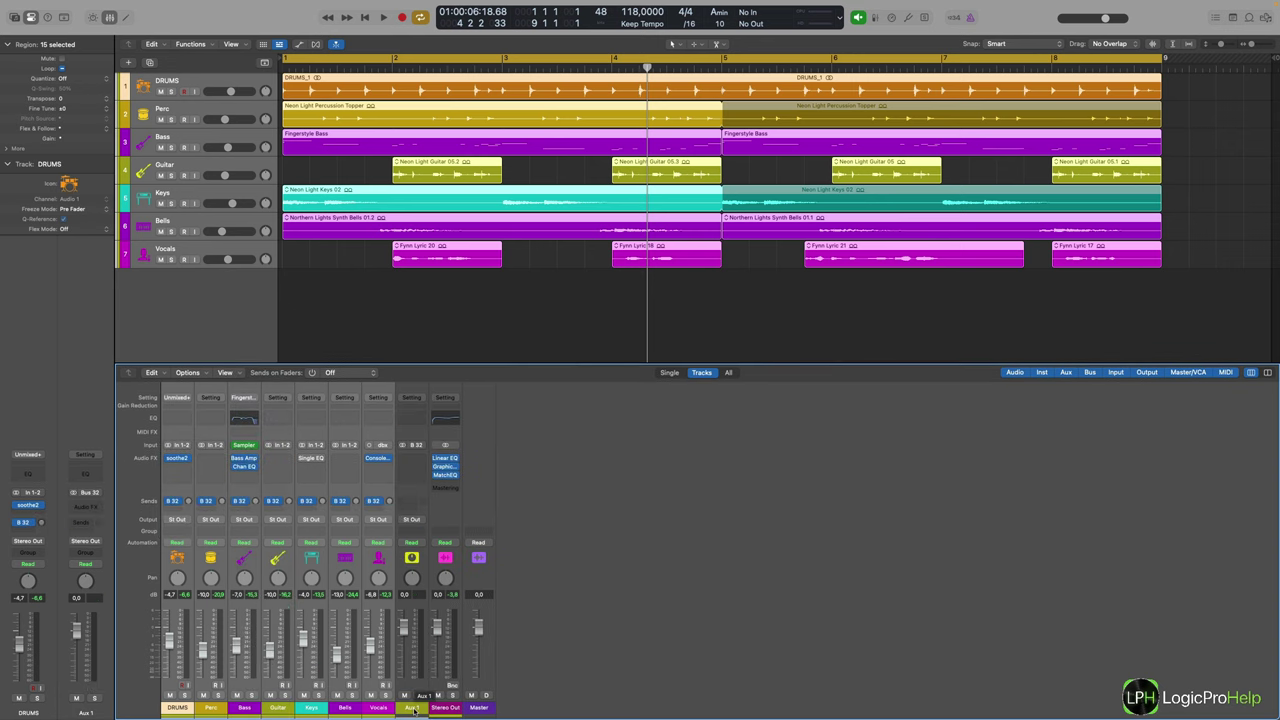
# Step: Rename the Bus 32 aux channel as MONITOR and route its output to Output 3-4 (Tape)
pyautogui.doubleClick(414, 708)
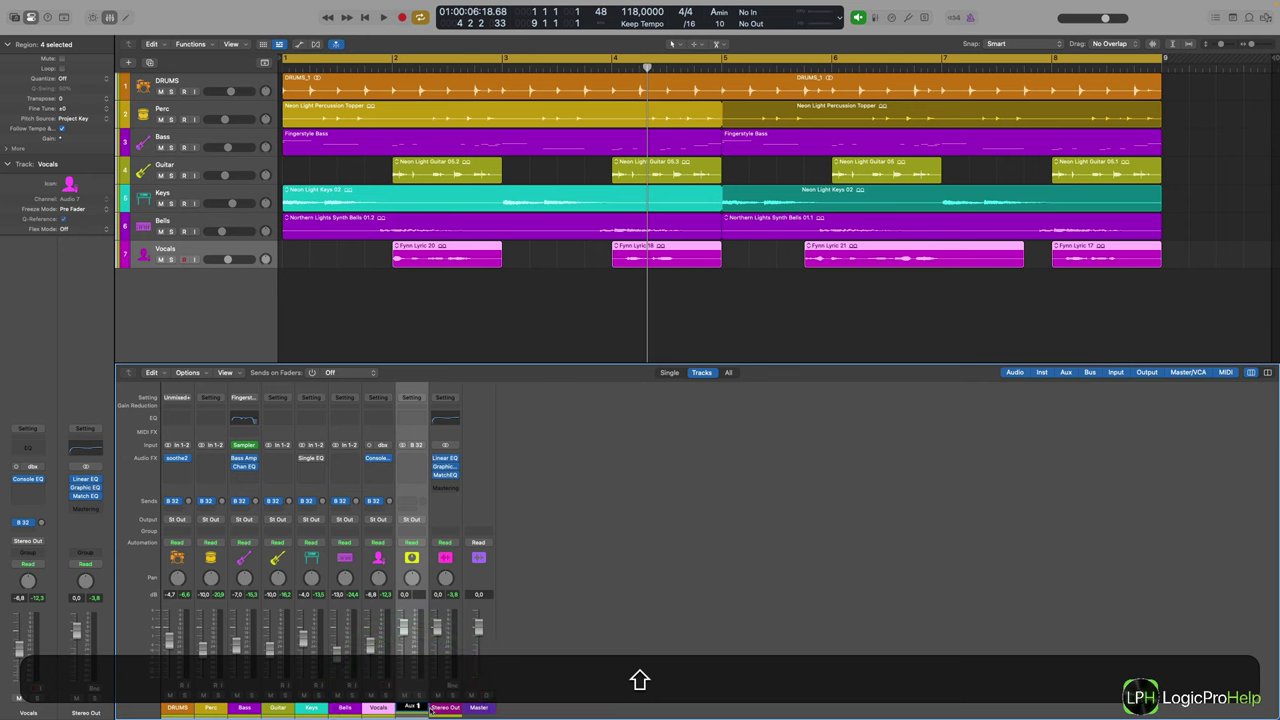
pyautogui.write('MONITOR')
pyautogui.hotkey('shift', 'Return')
pyautogui.click(411, 519)
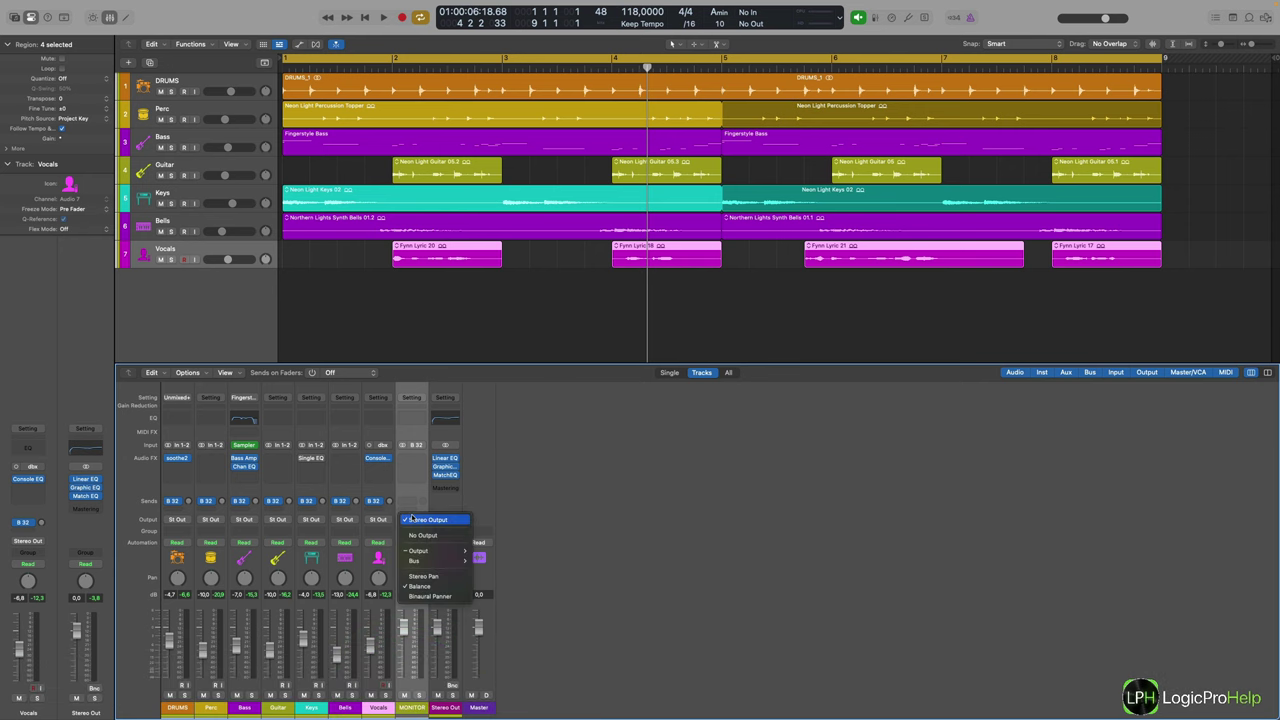
pyautogui.moveTo(415, 551)
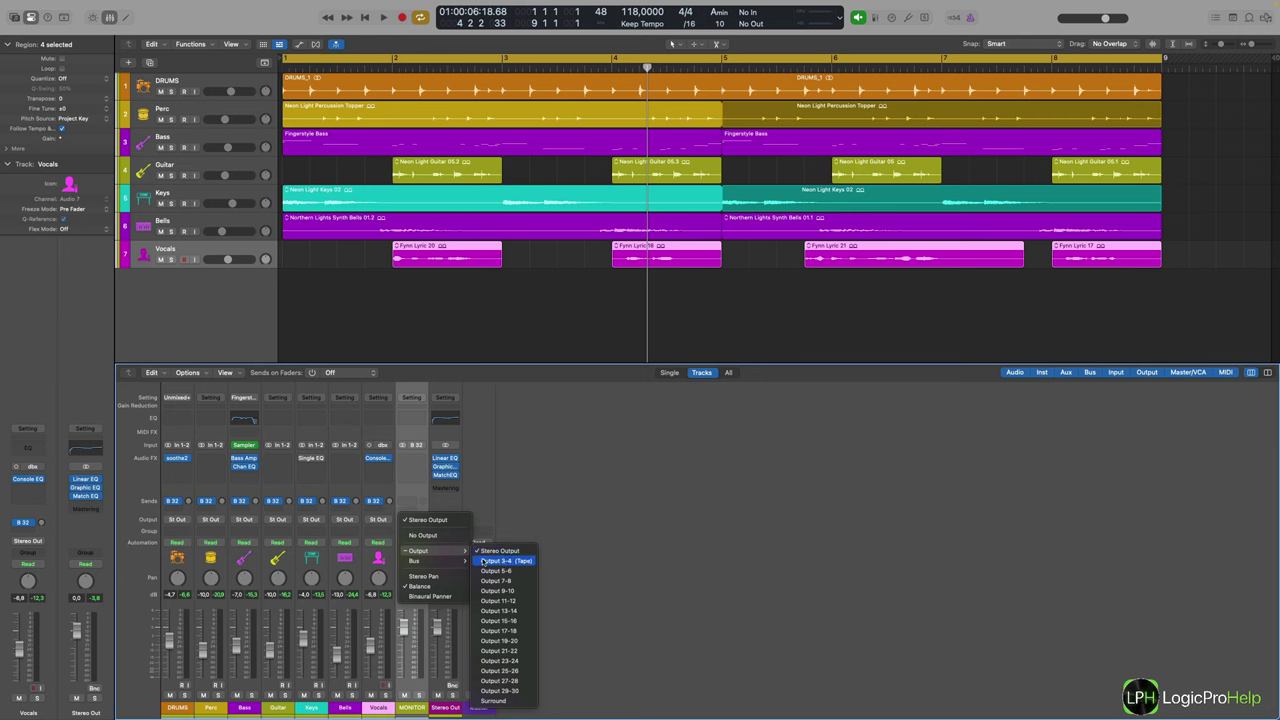
pyautogui.click(513, 562)
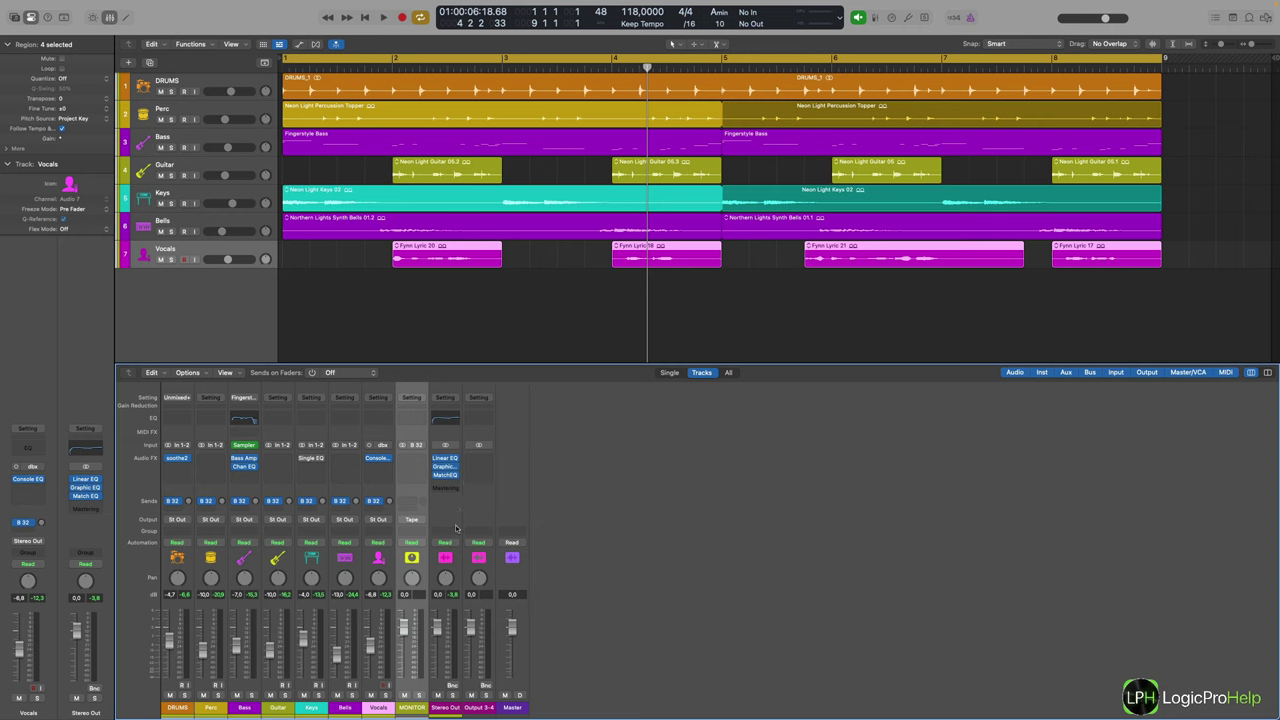
# Step: Switch the Bus 32 sends on all channels from DRUMS to Vocals to Pre Fader
pyautogui.moveTo(368, 706); pyautogui.dragTo(177, 706)
pyautogui.click(180, 502)
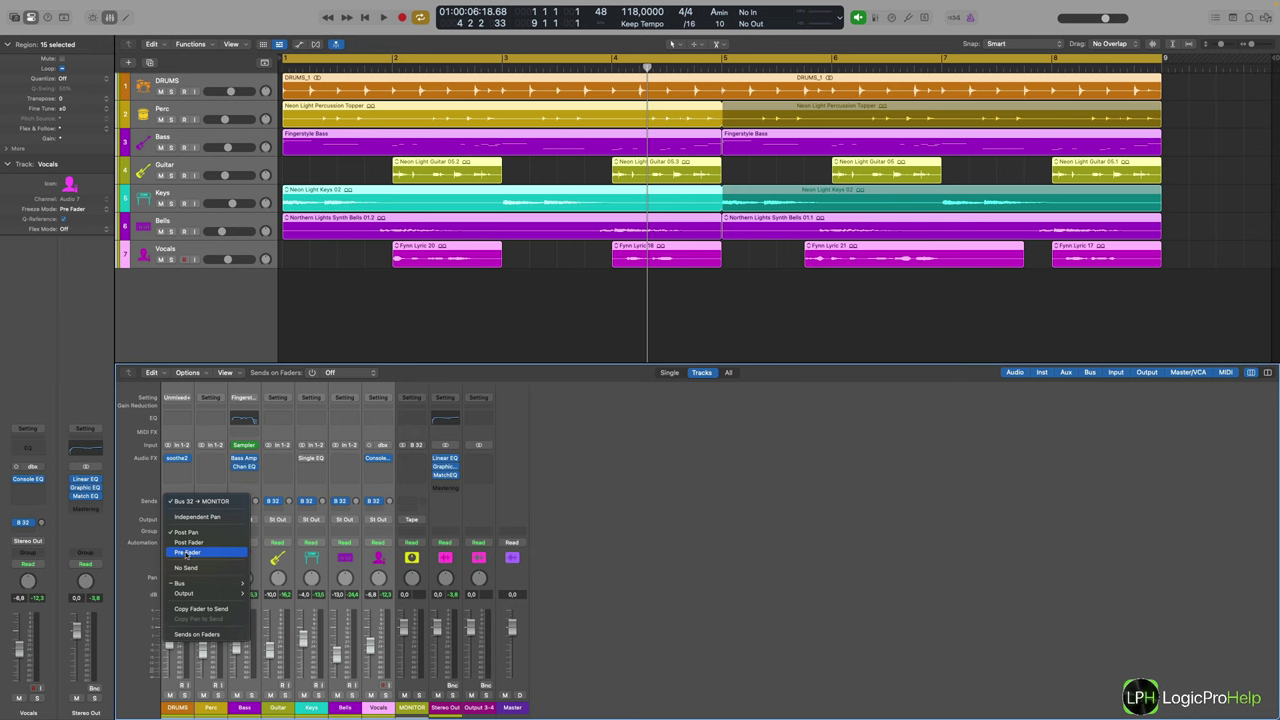
pyautogui.click(186, 553)
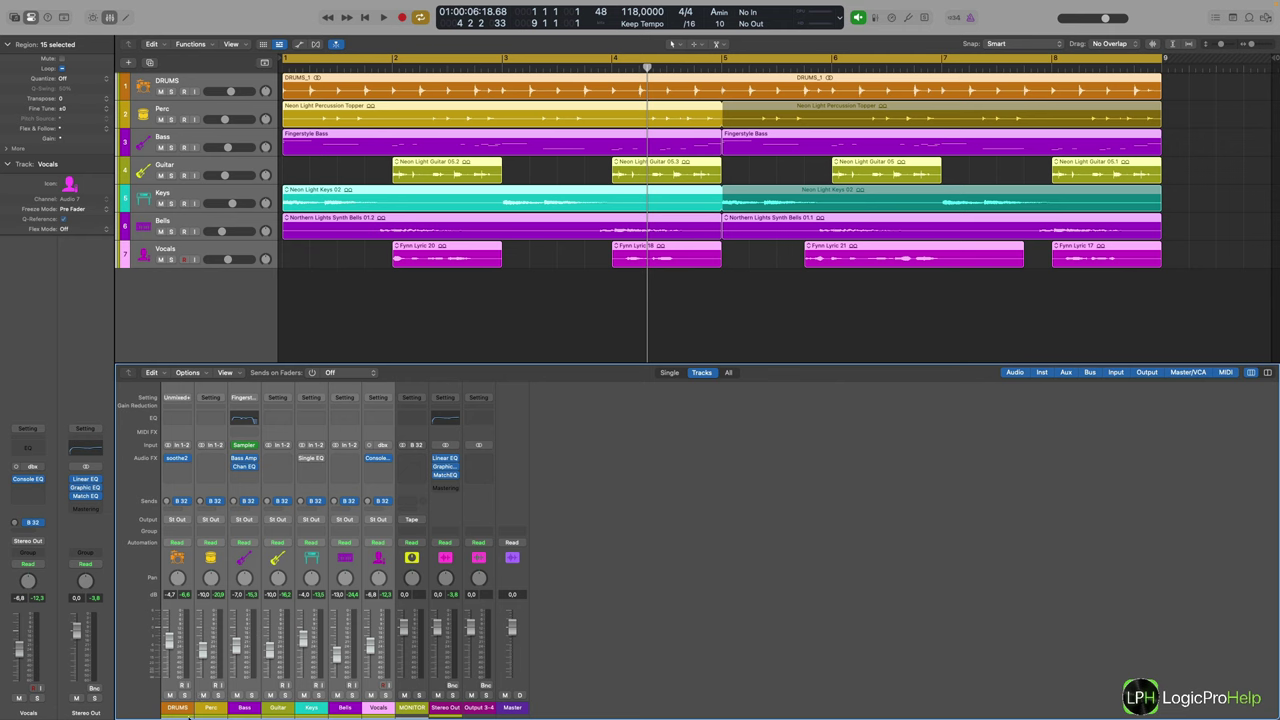
pyautogui.click(186, 676)
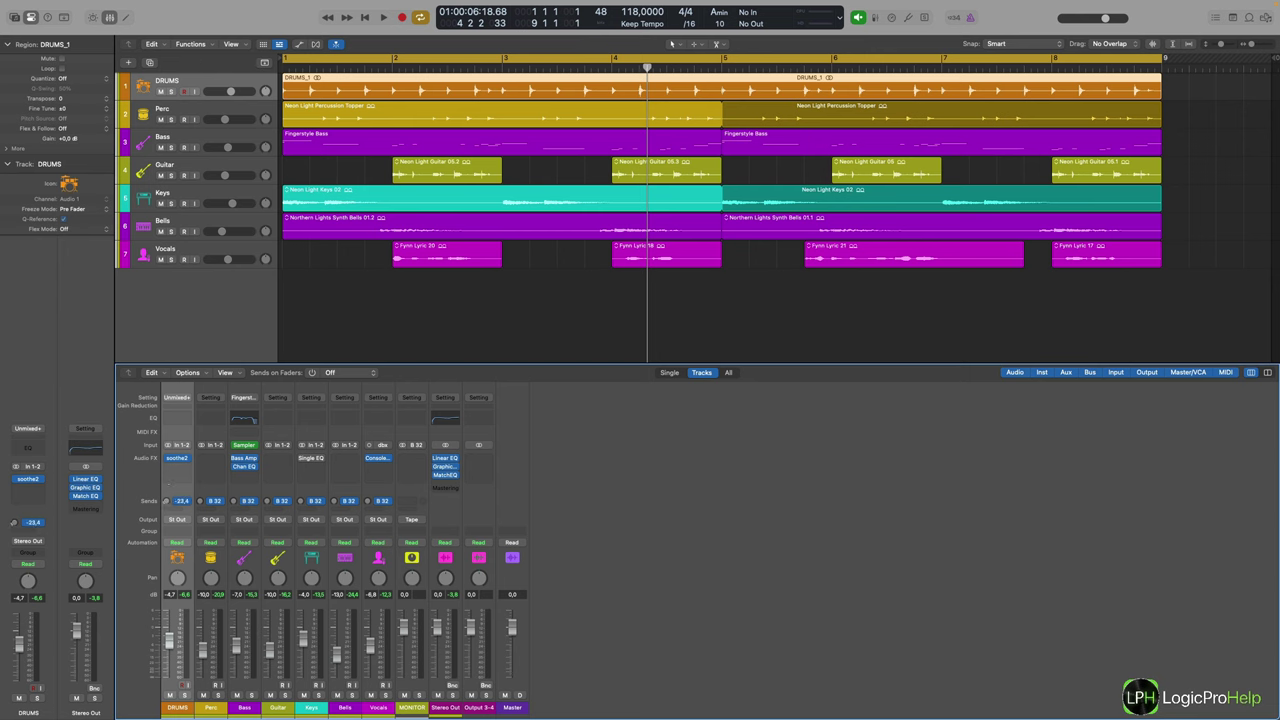
# Step: Put the MONITOR sends on faders and set DRUMS to -7.0, Perc -11.8, Bass -4.9, Guitar -13.4, Keys -4.5, Bells -5.8 dB and Vocals highest
pyautogui.click(333, 374)
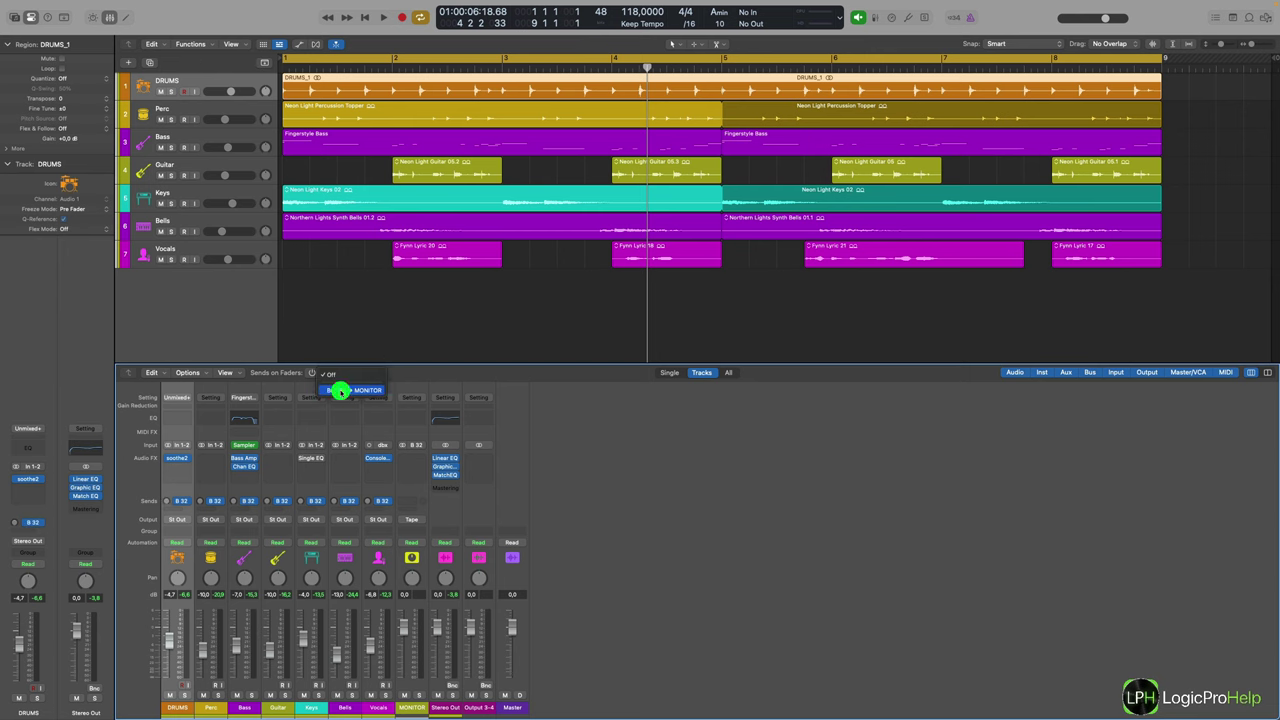
pyautogui.click(340, 391)
pyautogui.moveTo(168, 673); pyautogui.dragTo(168, 633)
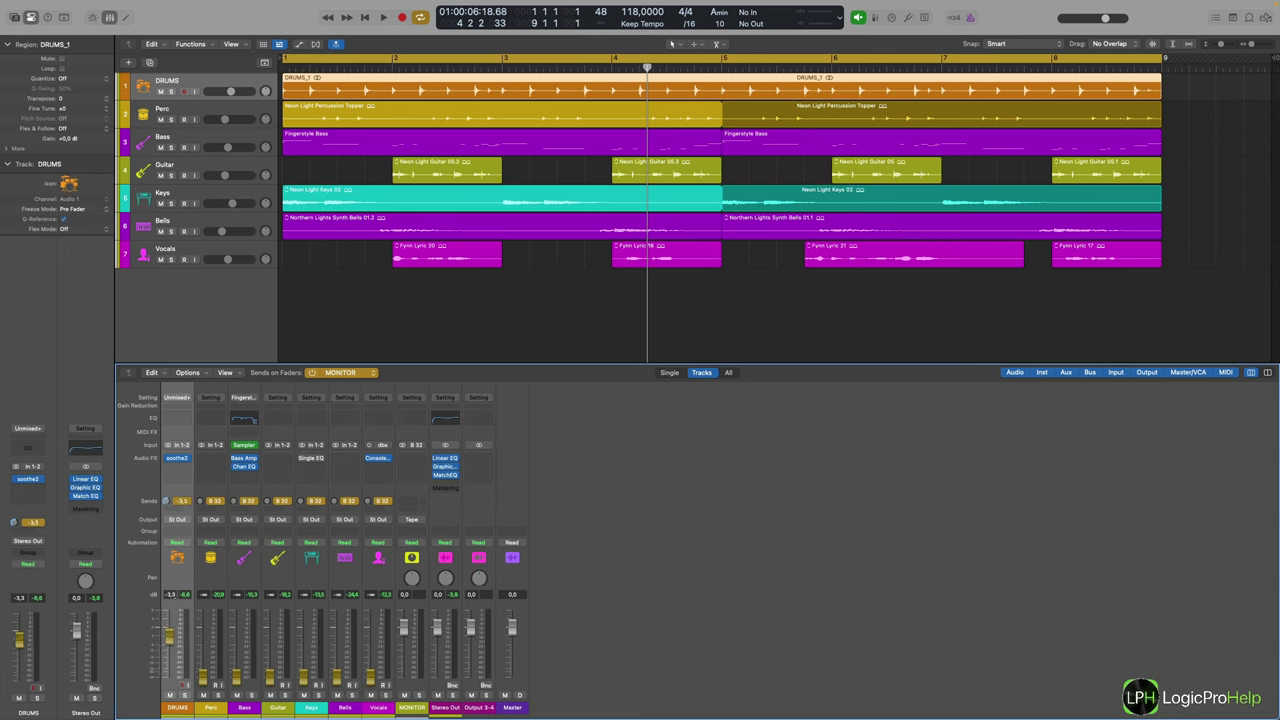
pyautogui.moveTo(203, 672); pyautogui.dragTo(354, 613)
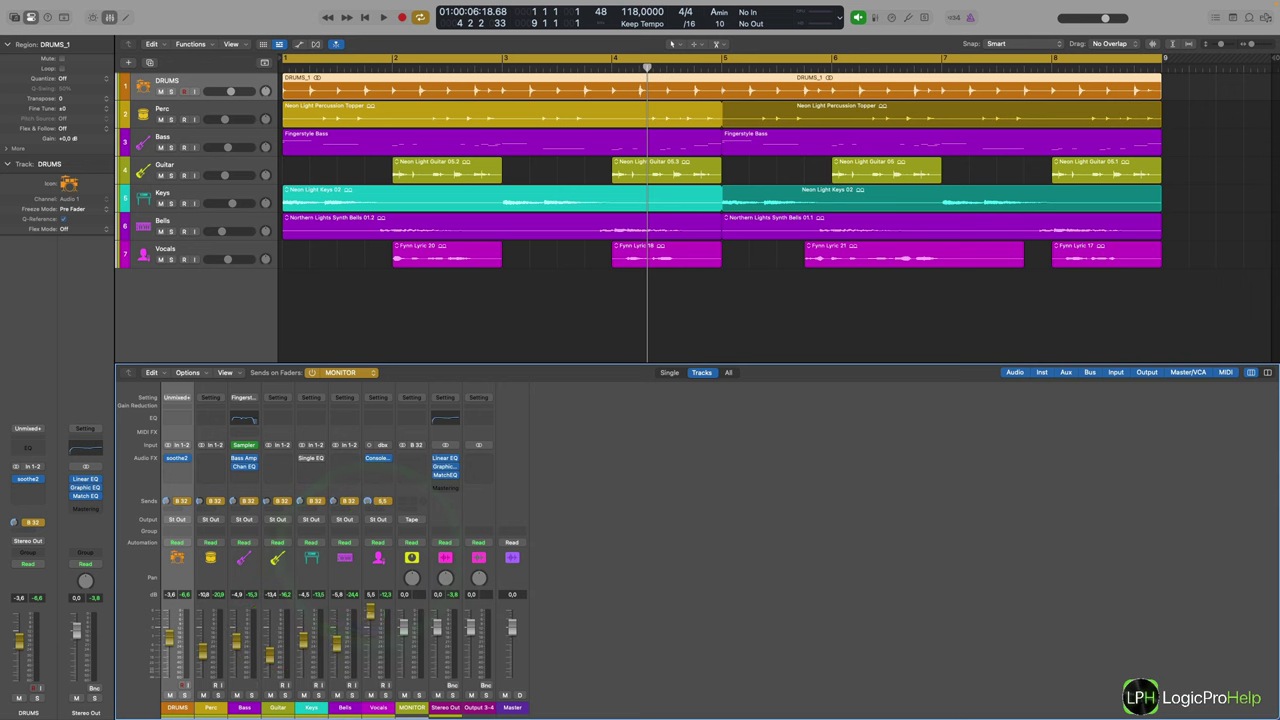
pyautogui.click(370, 613)
pyautogui.moveTo(170, 638); pyautogui.dragTo(170, 655)
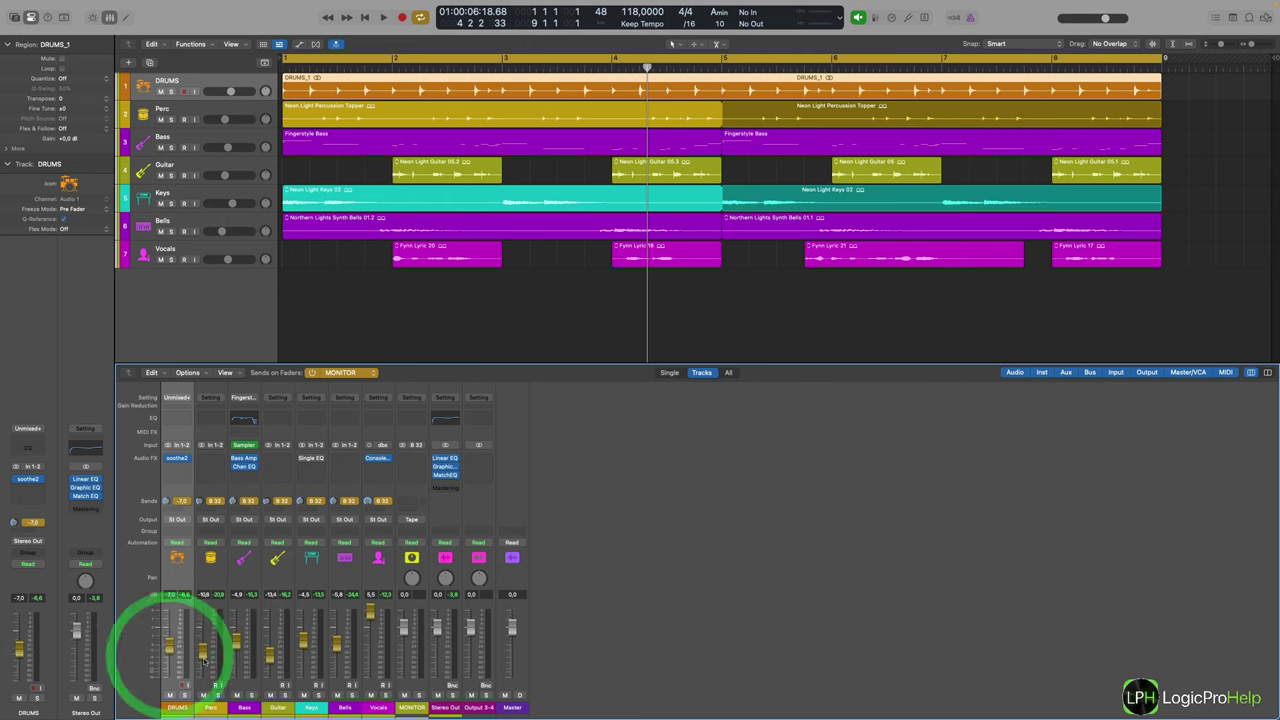
pyautogui.click(203, 663)
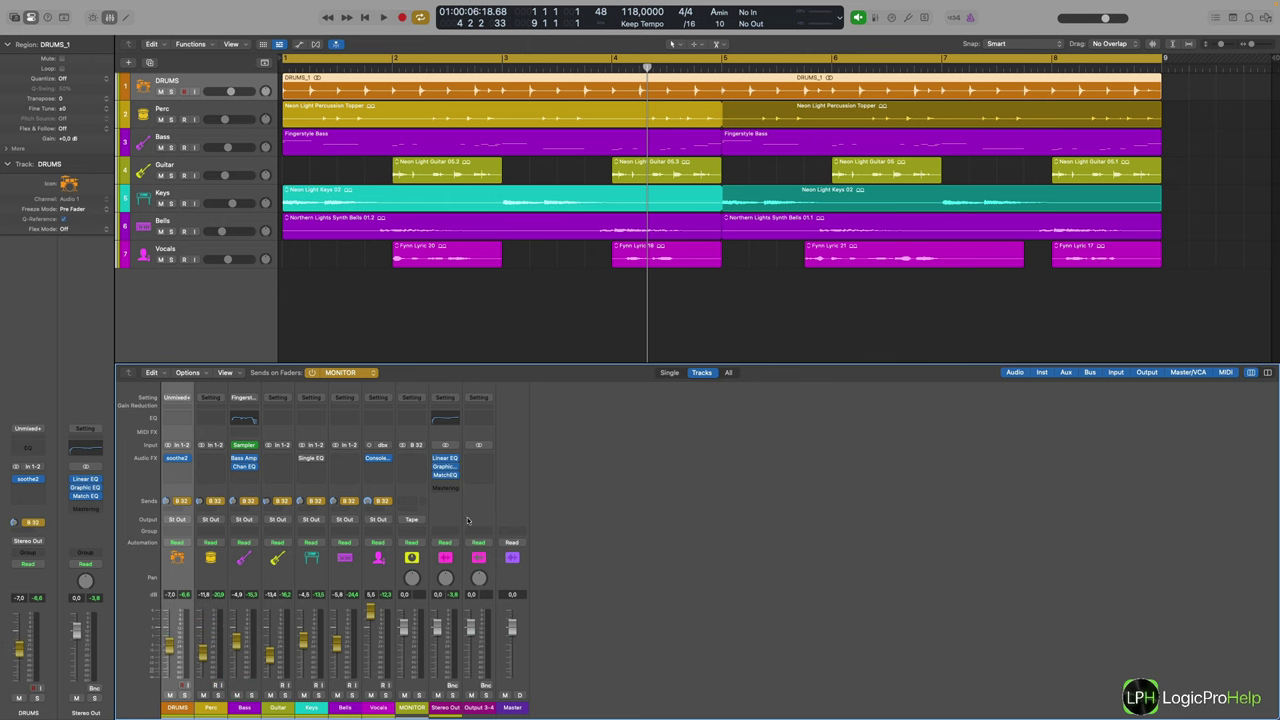
# Step: Reset the Bells and Vocals MONITOR sends, and set Bells to 0.7 dB and Vocals to 3.7 dB
pyautogui.click(608, 518)
pyautogui.keyDown('alt'); pyautogui.click(367, 500); pyautogui.keyUp('alt')
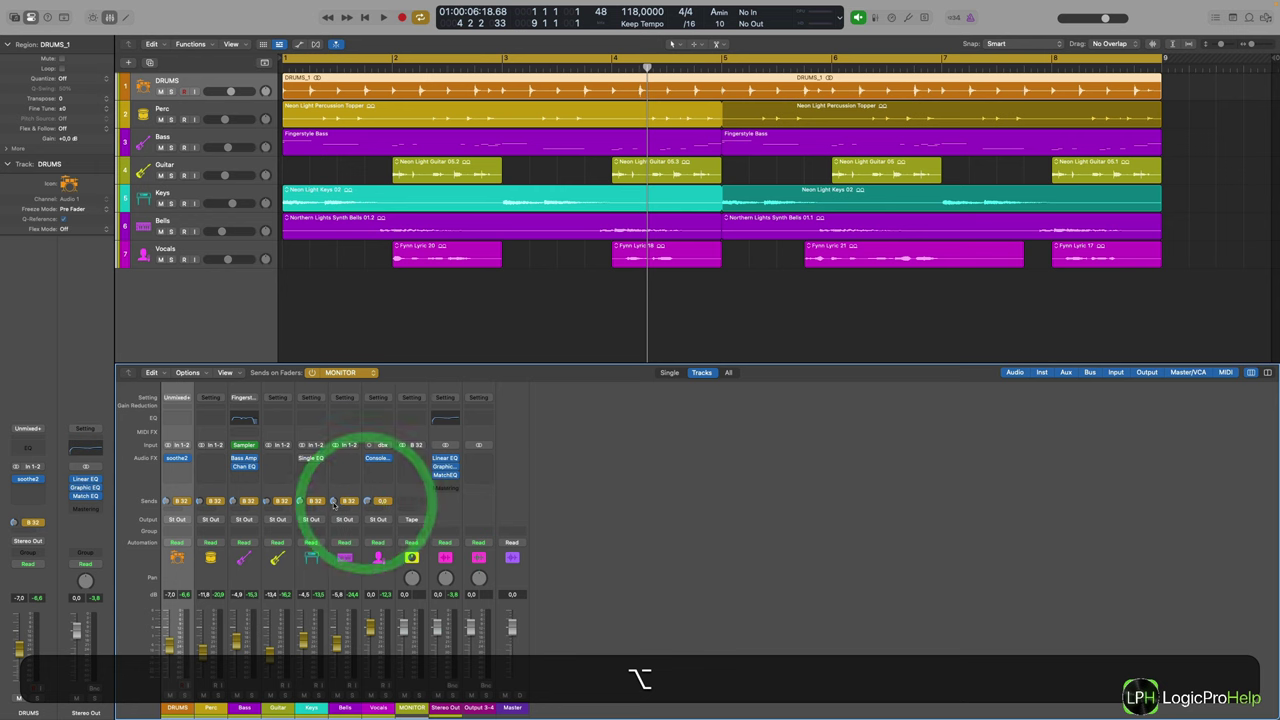
pyautogui.keyDown('alt'); pyautogui.click(333, 501); pyautogui.keyUp('alt')
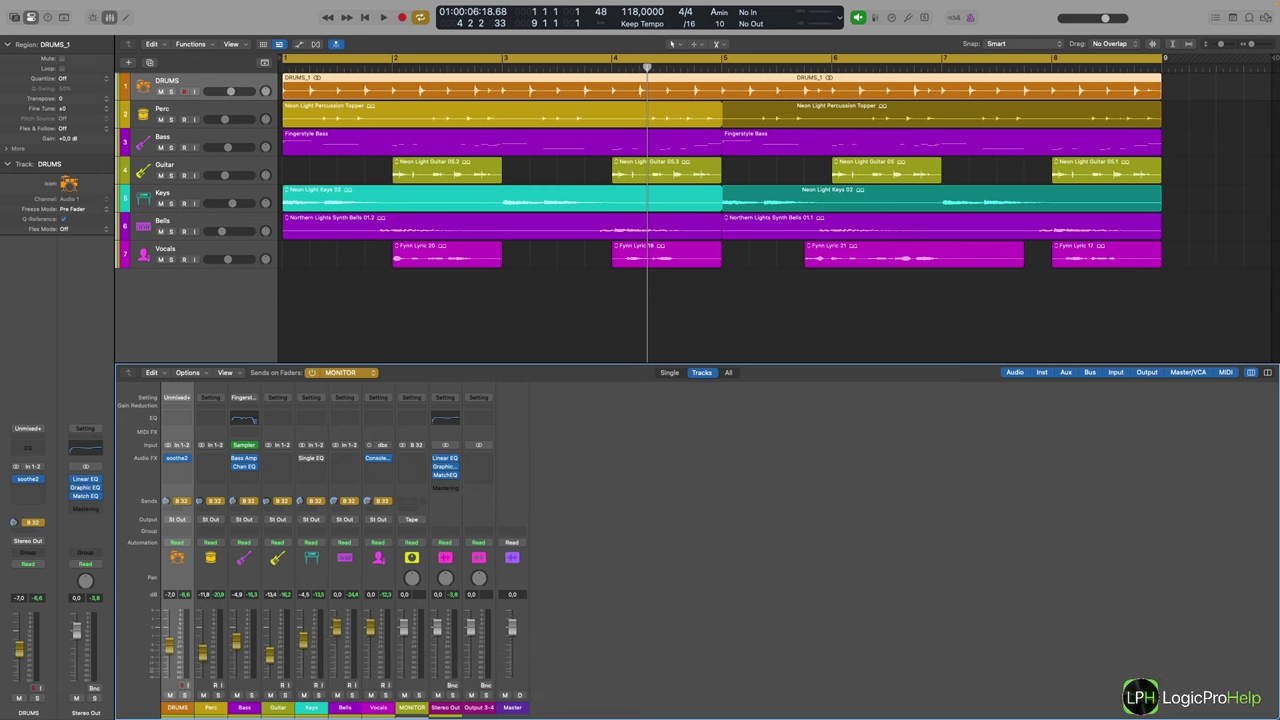
pyautogui.moveTo(338, 628); pyautogui.dragTo(371, 616)
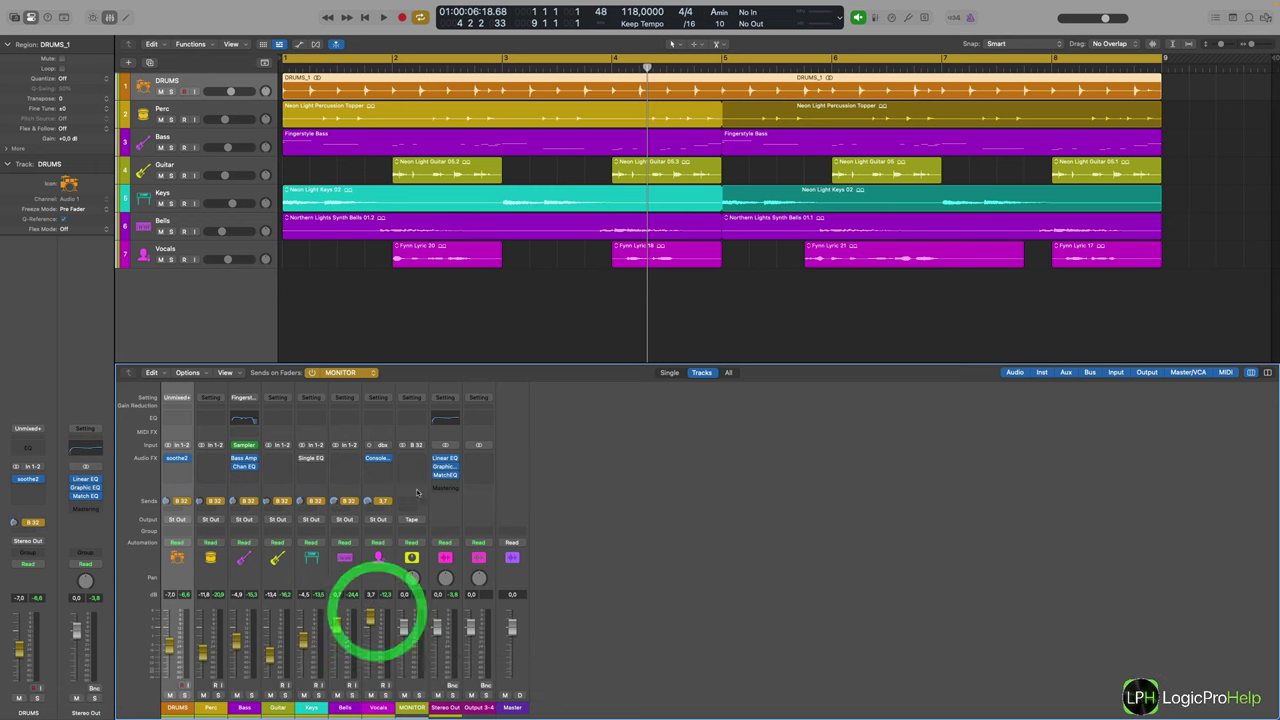
# Step: Turn off Sends on Faders, set the Vocals channel fader to -3.3 dB, and put the MONITOR sends back on the faders
pyautogui.click(337, 372)
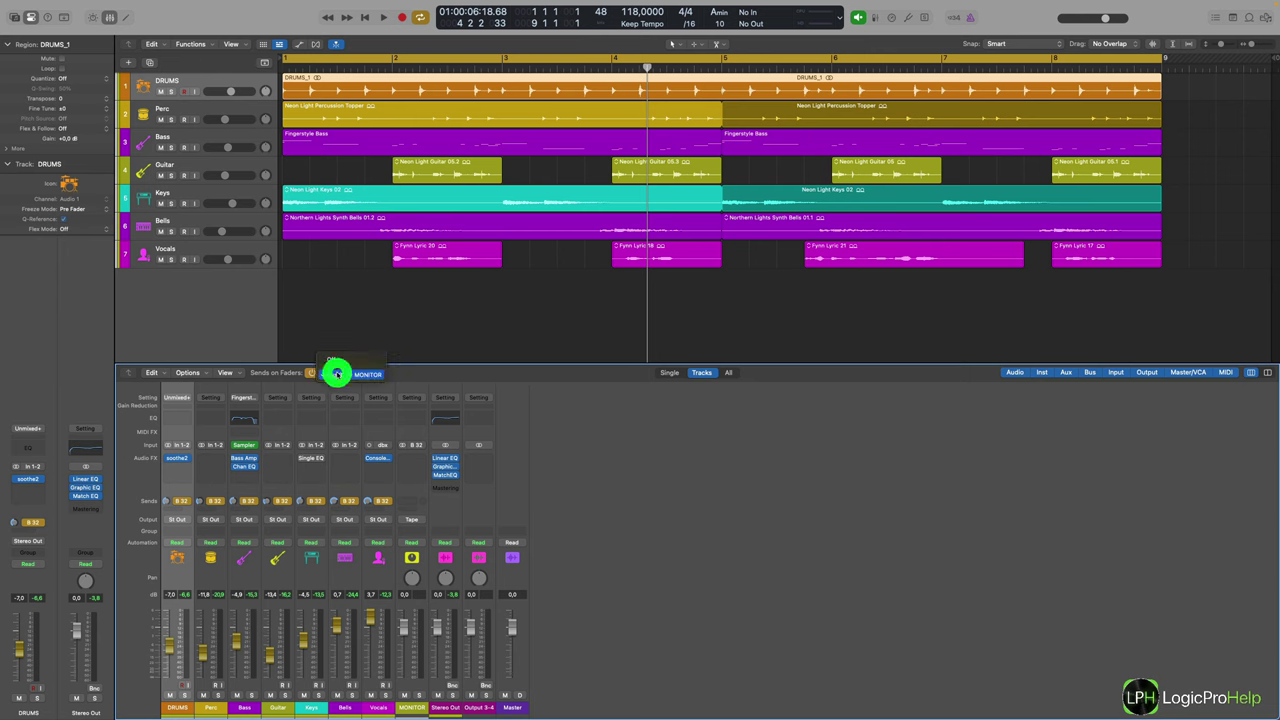
pyautogui.click(310, 374)
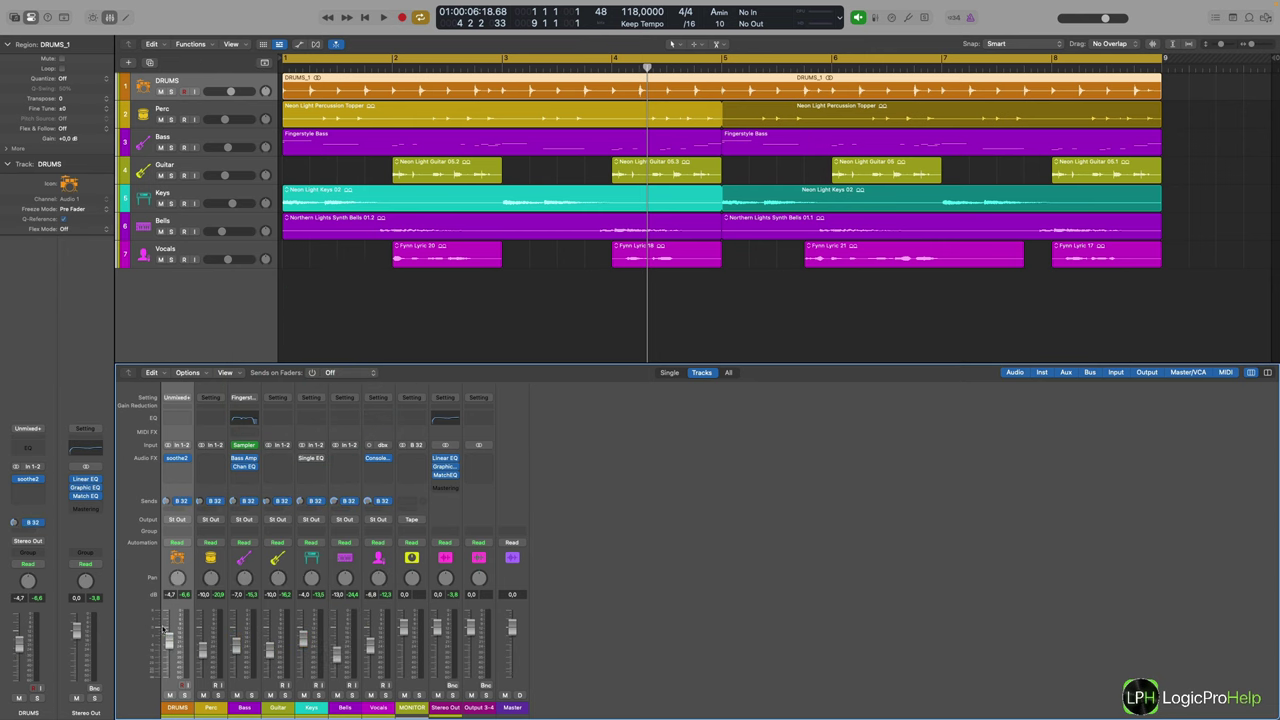
pyautogui.moveTo(370, 650)
pyautogui.mouseDown()
pyautogui.moveTo(371, 668)
pyautogui.moveTo(370, 630)
pyautogui.mouseUp()
pyautogui.moveTo(370, 635); pyautogui.dragTo(370, 641)
pyautogui.click(312, 372)
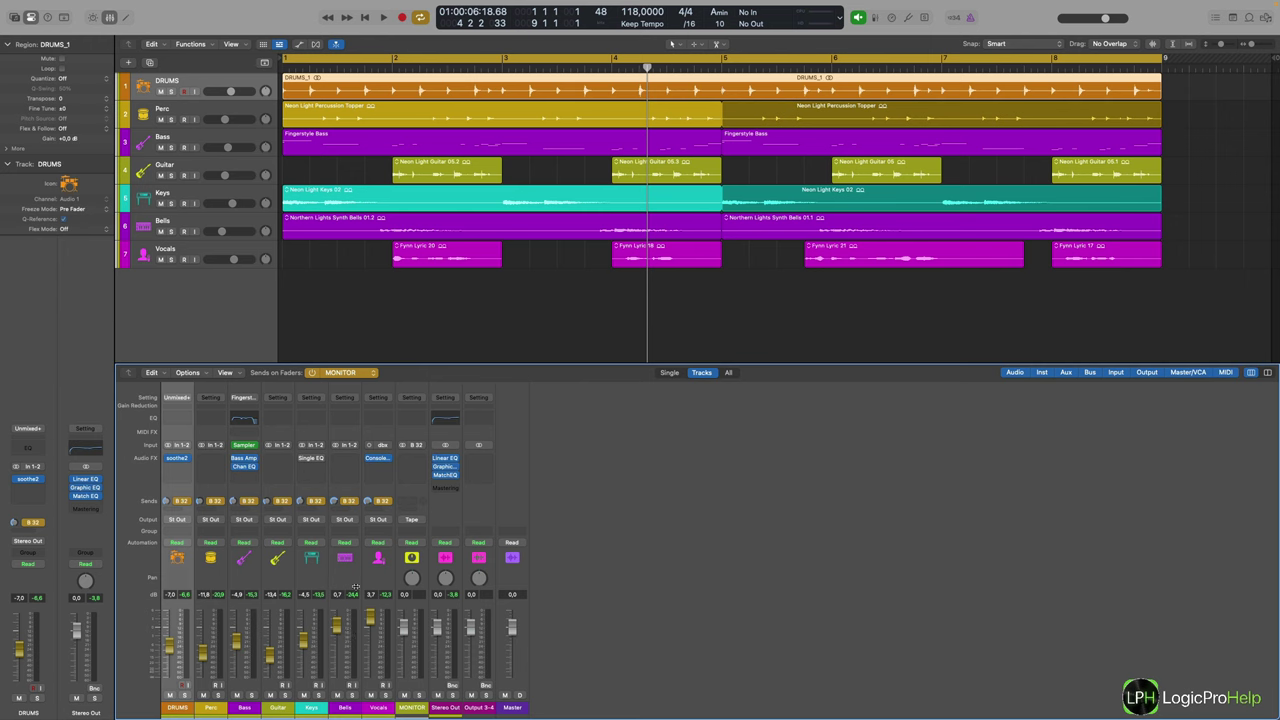
# Step: Add a second send to Bus 1 on the Vocals channel strip
pyautogui.click(388, 700)
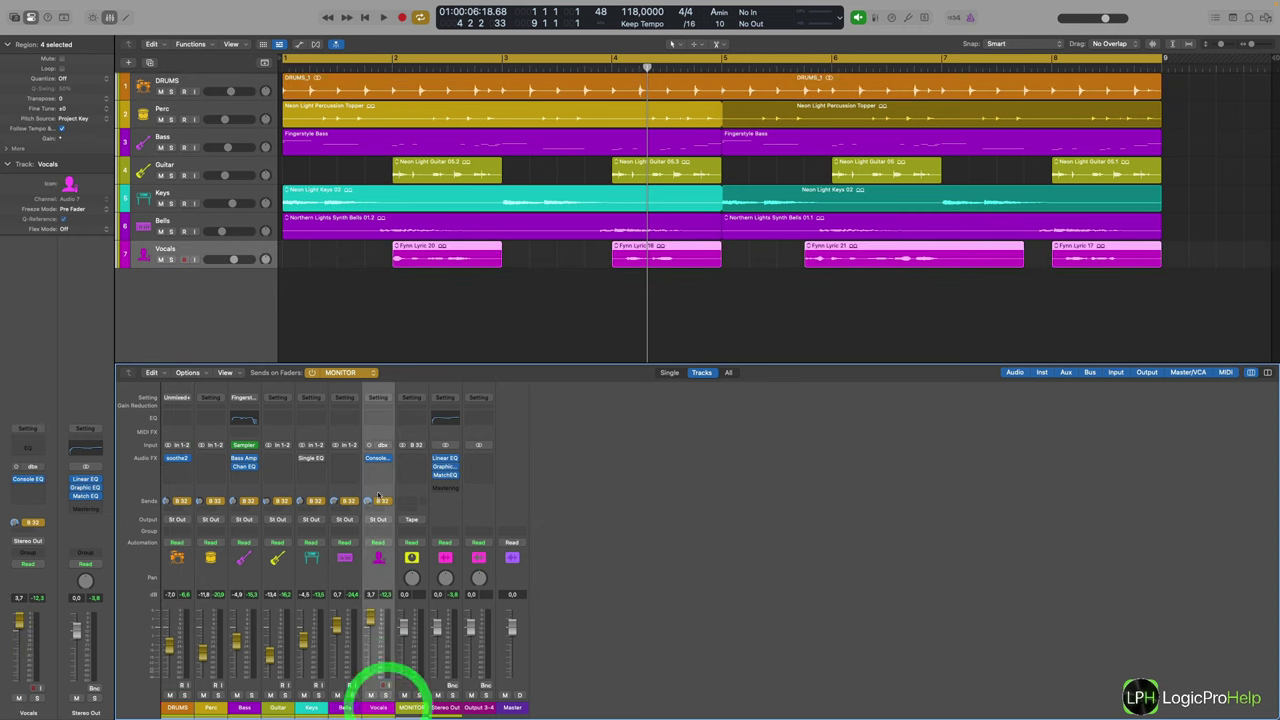
pyautogui.click(377, 508)
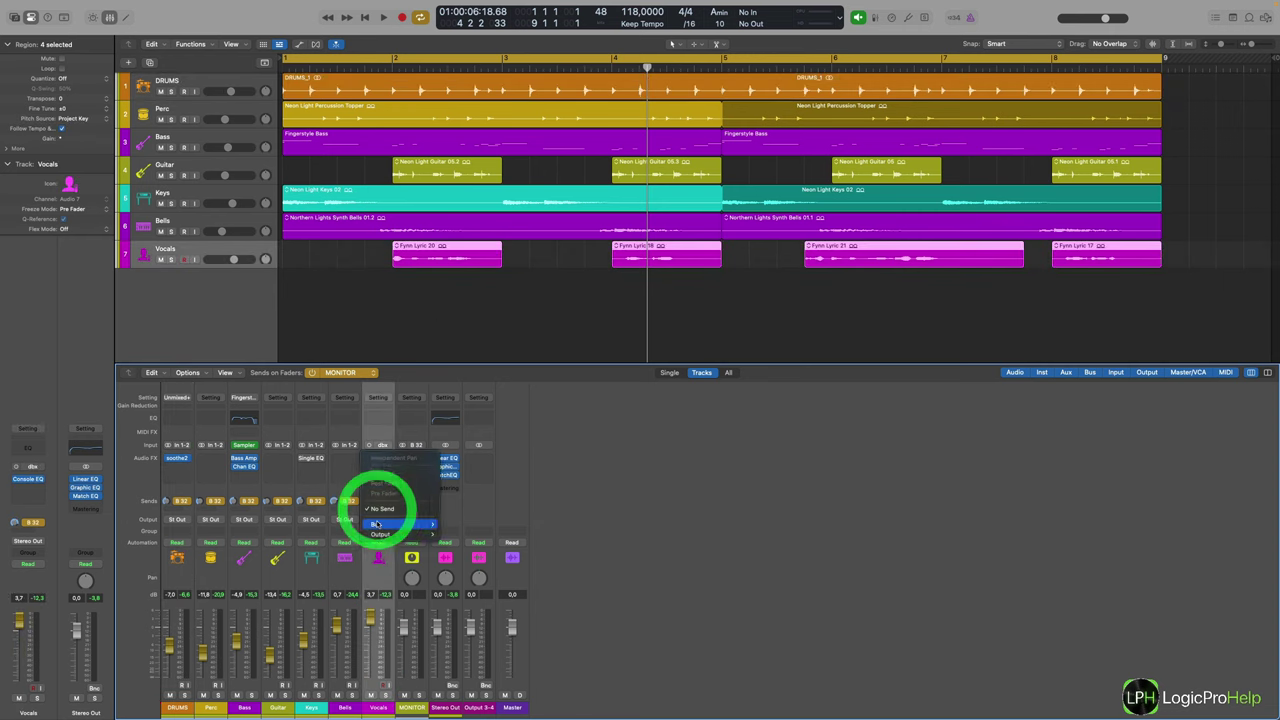
pyautogui.moveTo(405, 524)
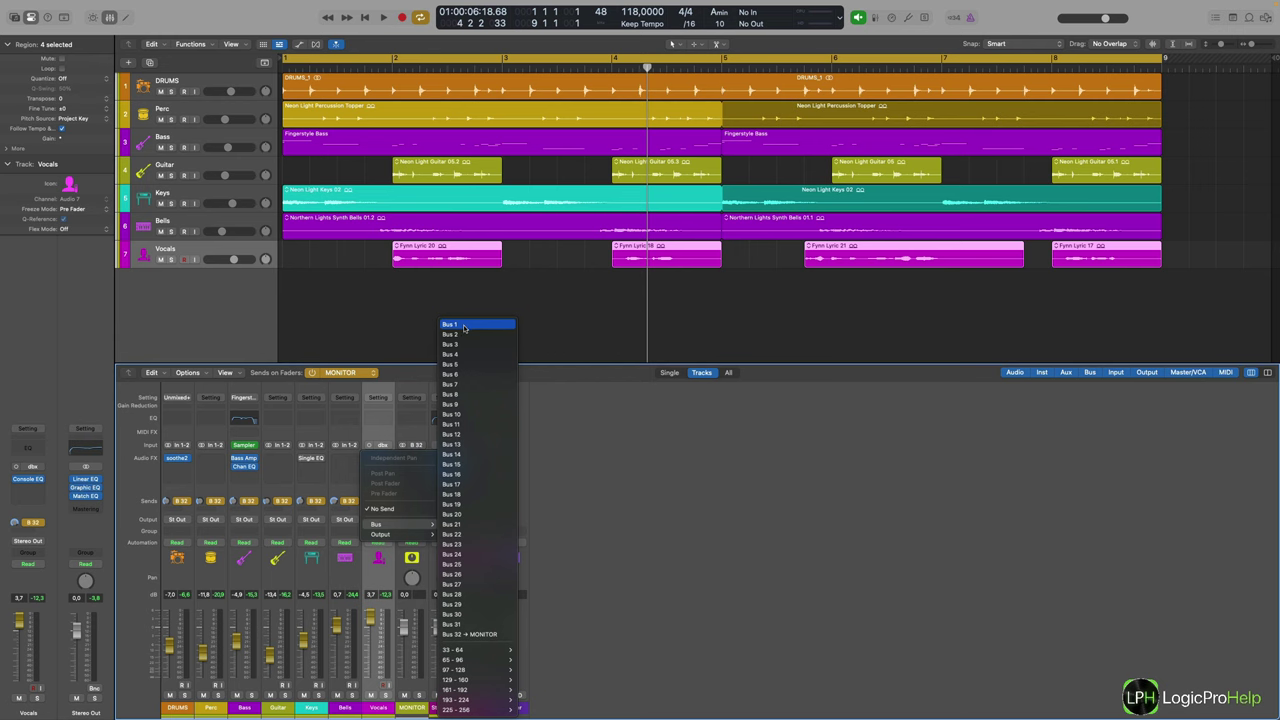
pyautogui.click(464, 326)
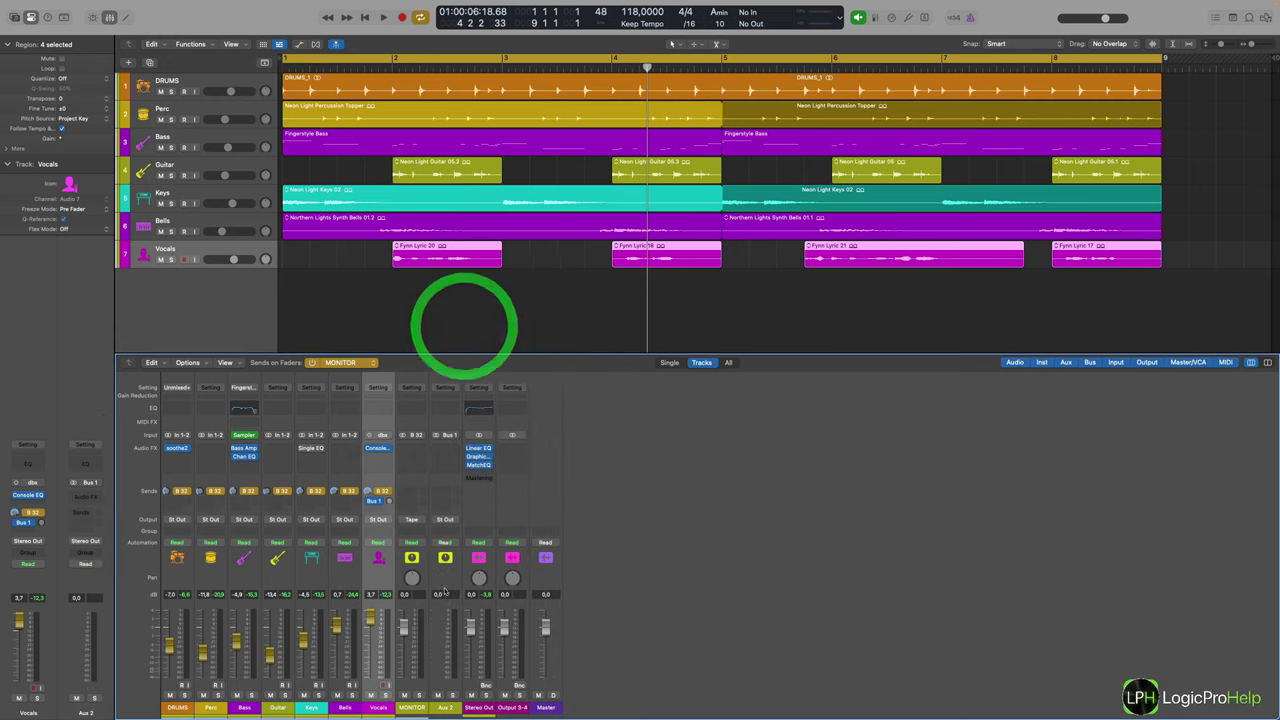
# Step: Add a Pre Fader send to Bus 32 MONITOR on the Aux 2 channel and set its level to 0.0 dB
pyautogui.click(436, 708)
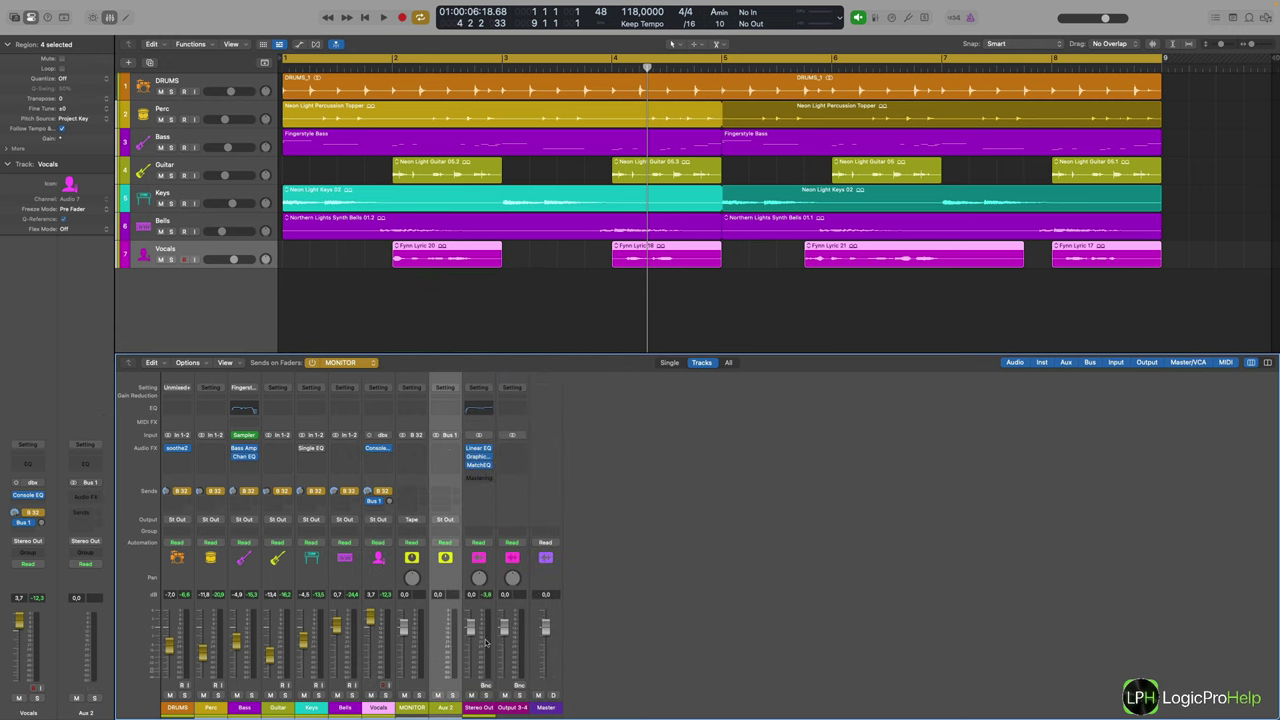
pyautogui.click(444, 496)
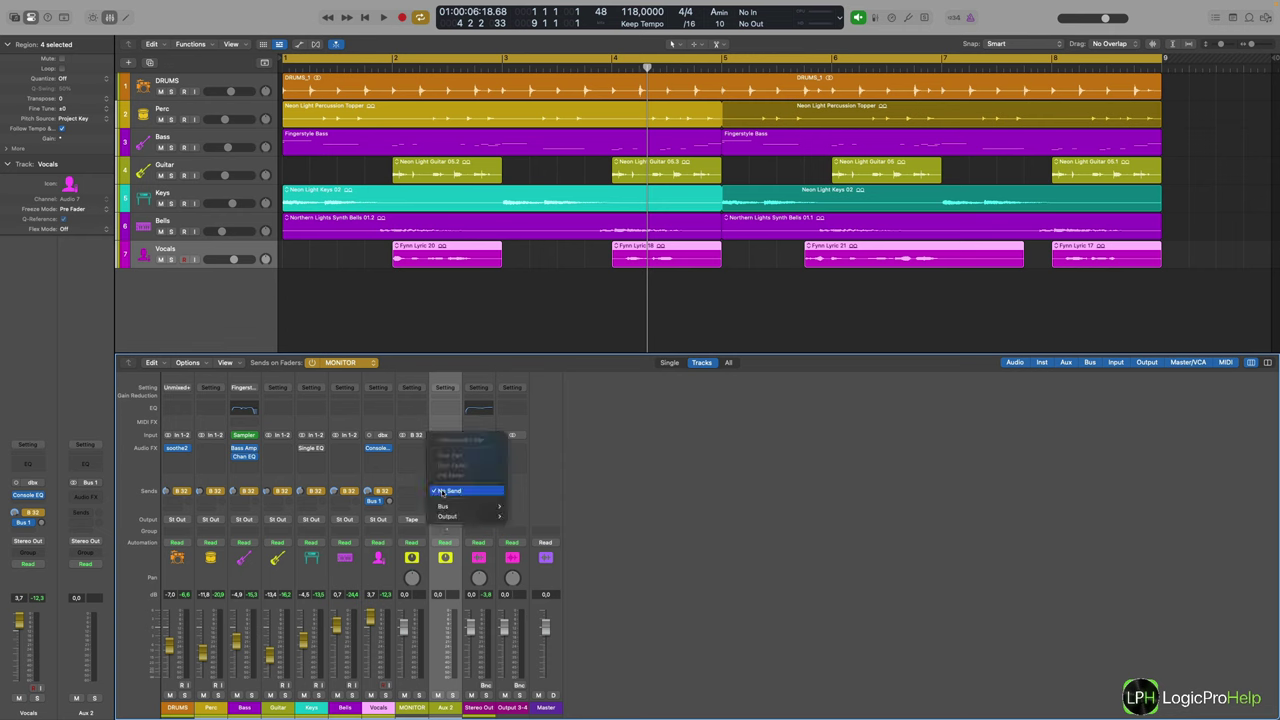
pyautogui.moveTo(465, 506)
pyautogui.click(530, 634)
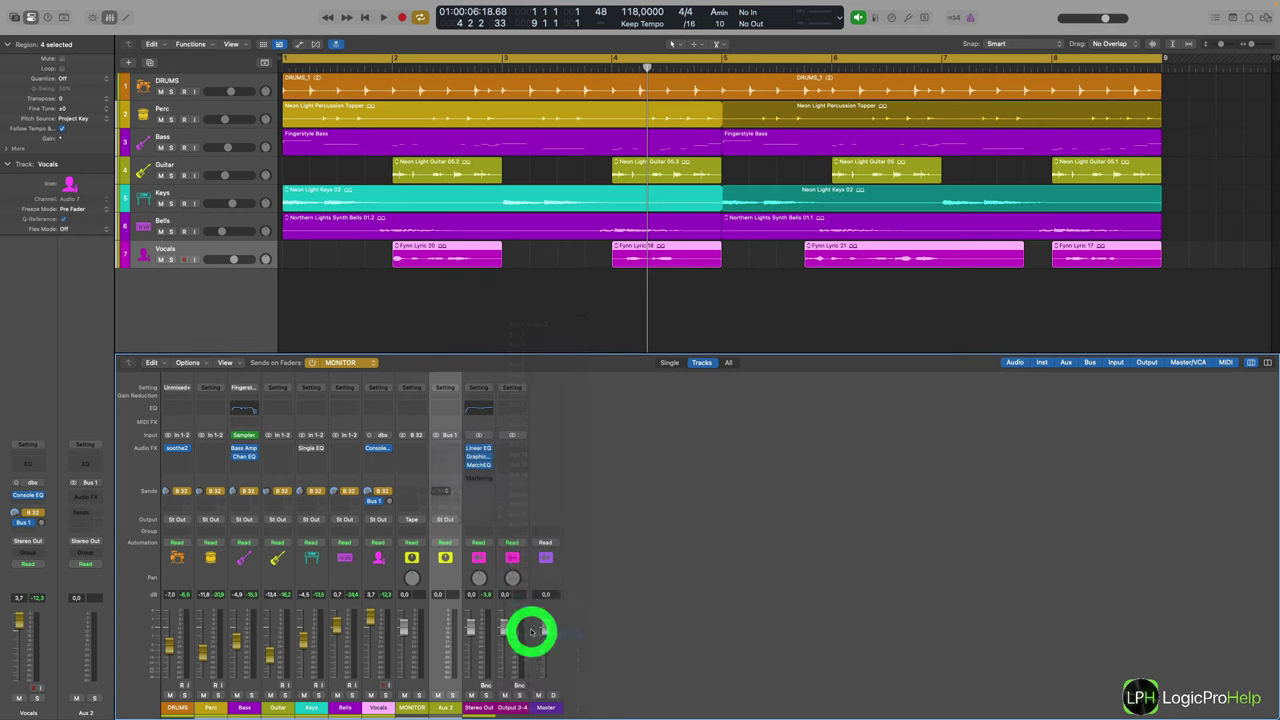
pyautogui.click(448, 492)
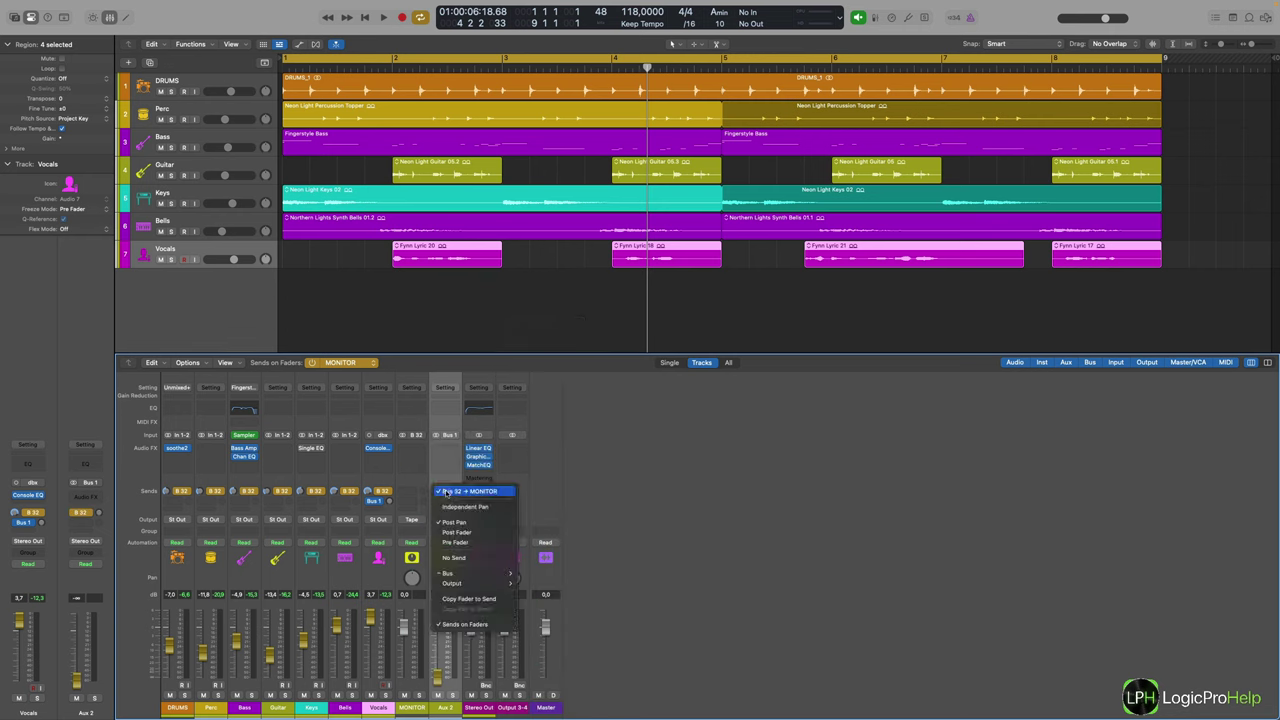
pyautogui.click(456, 532)
pyautogui.moveTo(437, 676); pyautogui.dragTo(443, 588)
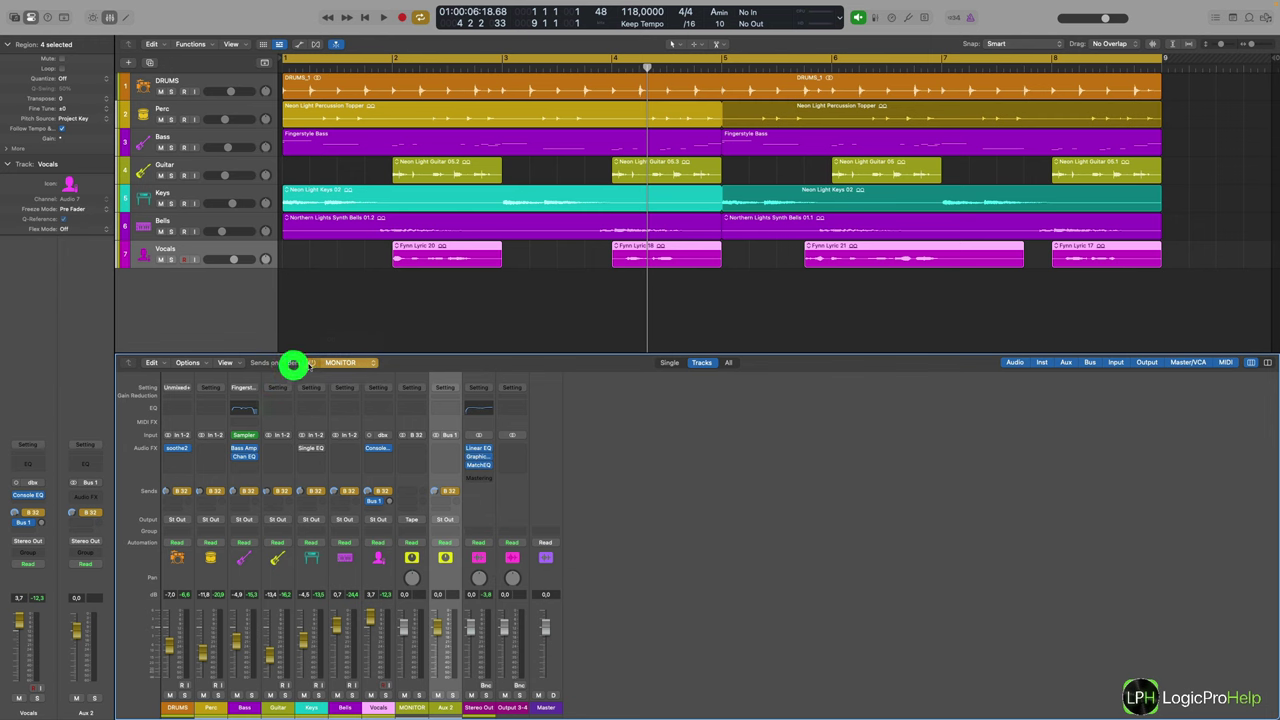
# Step: Turn off Sends on Faders and pull the Aux 2 channel fader all the way down
pyautogui.click(311, 363)
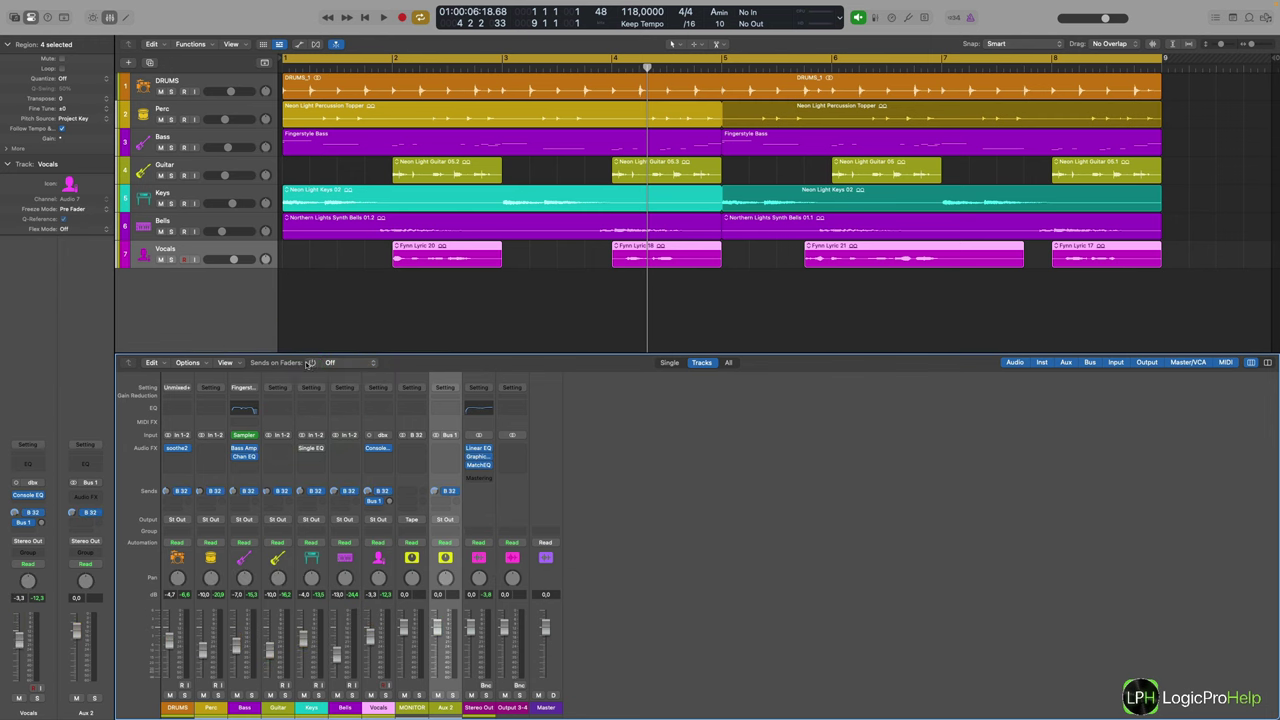
pyautogui.moveTo(440, 628); pyautogui.dragTo(437, 679)
pyautogui.click(437, 675)
# Step: Put the MONITOR sends back on the faders, set Bells to -0.6 dB and Vocals to 3.1 dB, and select the Stereo Out channel
pyautogui.click(316, 363)
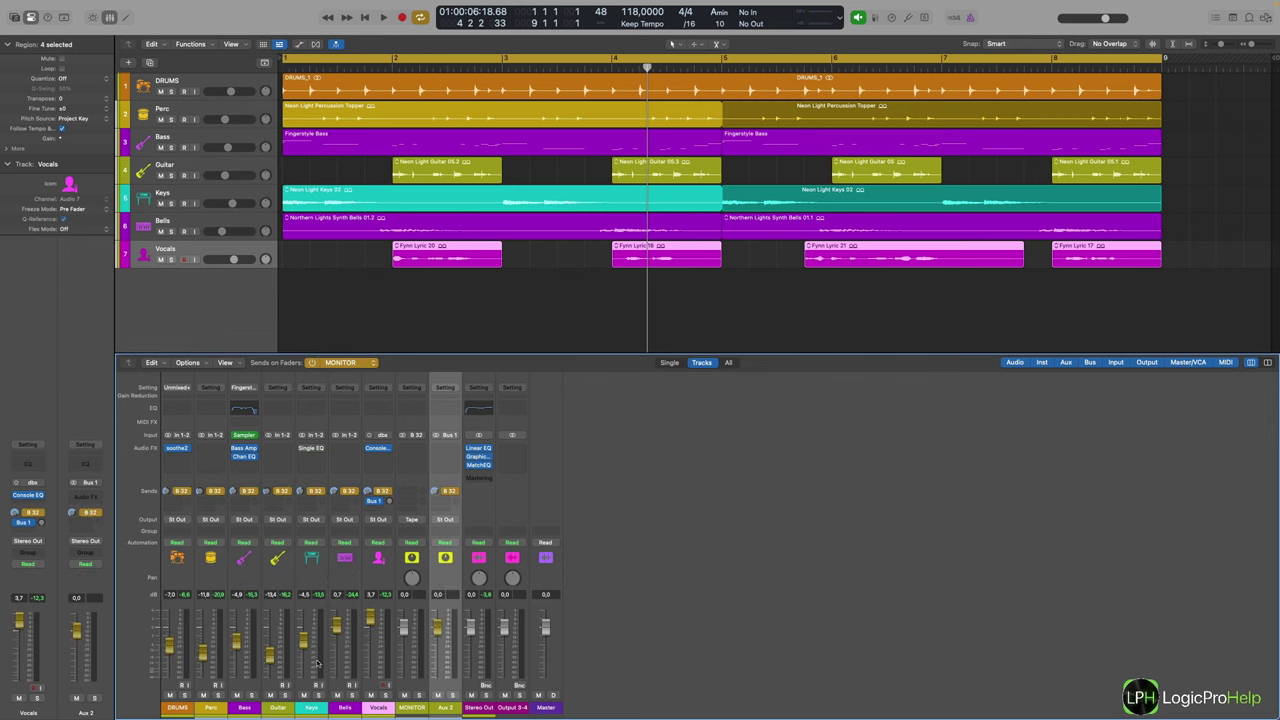
pyautogui.moveTo(339, 630); pyautogui.dragTo(368, 627)
pyautogui.moveTo(471, 709); pyautogui.dragTo(500, 708)
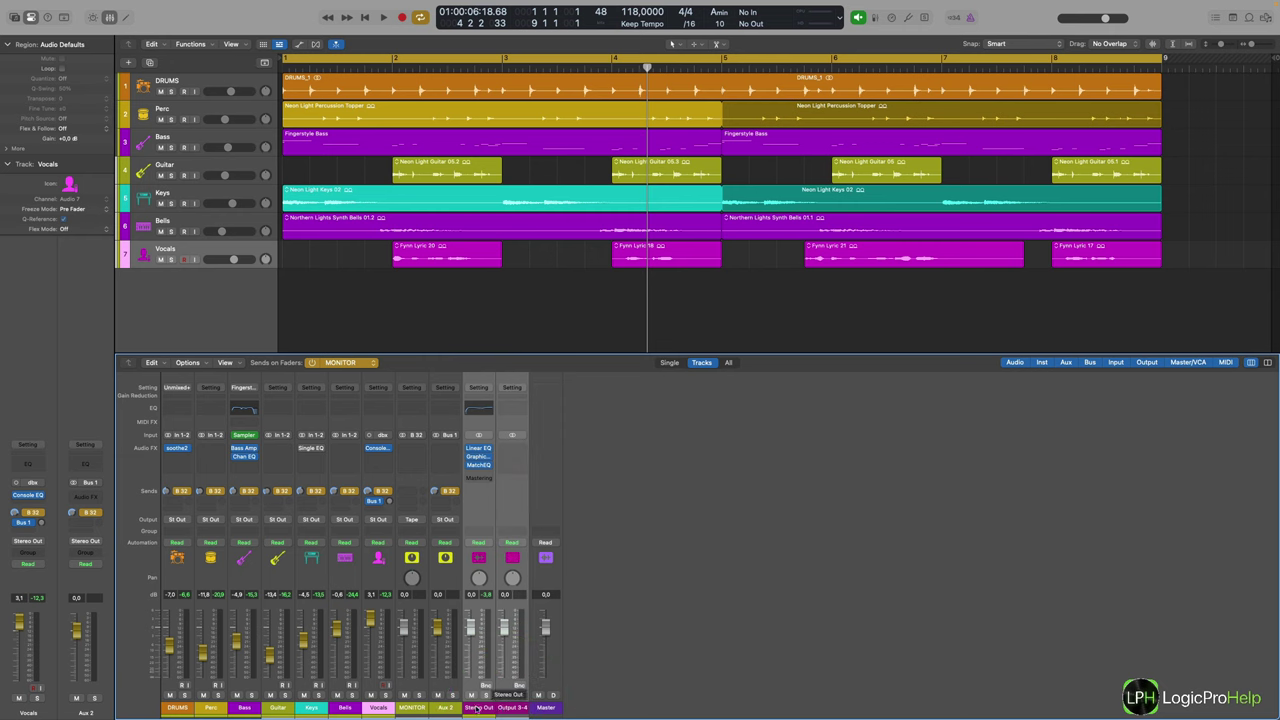
pyautogui.click(478, 709)
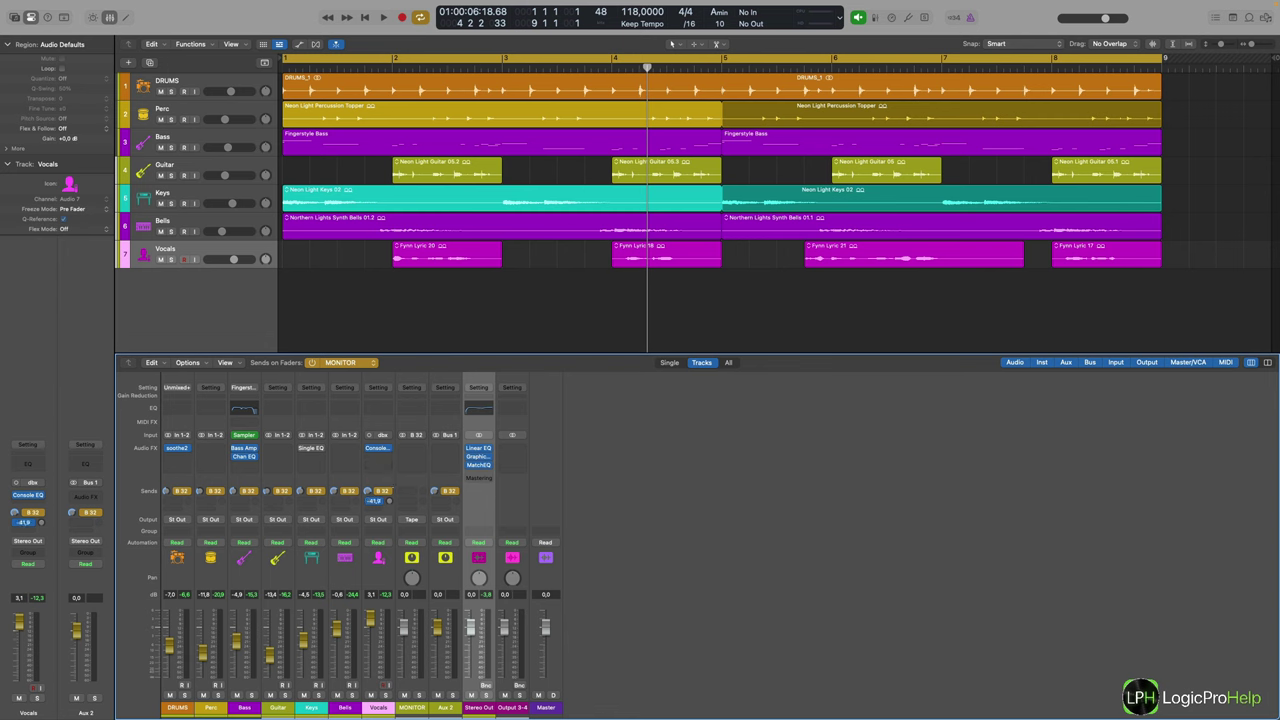
# Step: Adjust the level of the Vocals send to Bus 1 and briefly view the TotalMix FX window on the neighbouring desktop
pyautogui.click(381, 500)
pyautogui.moveTo(388, 501); pyautogui.dragTo(397, 506)
pyautogui.hotkey('ctrl', 'Left')
pyautogui.hotkey('ctrl', 'Right')
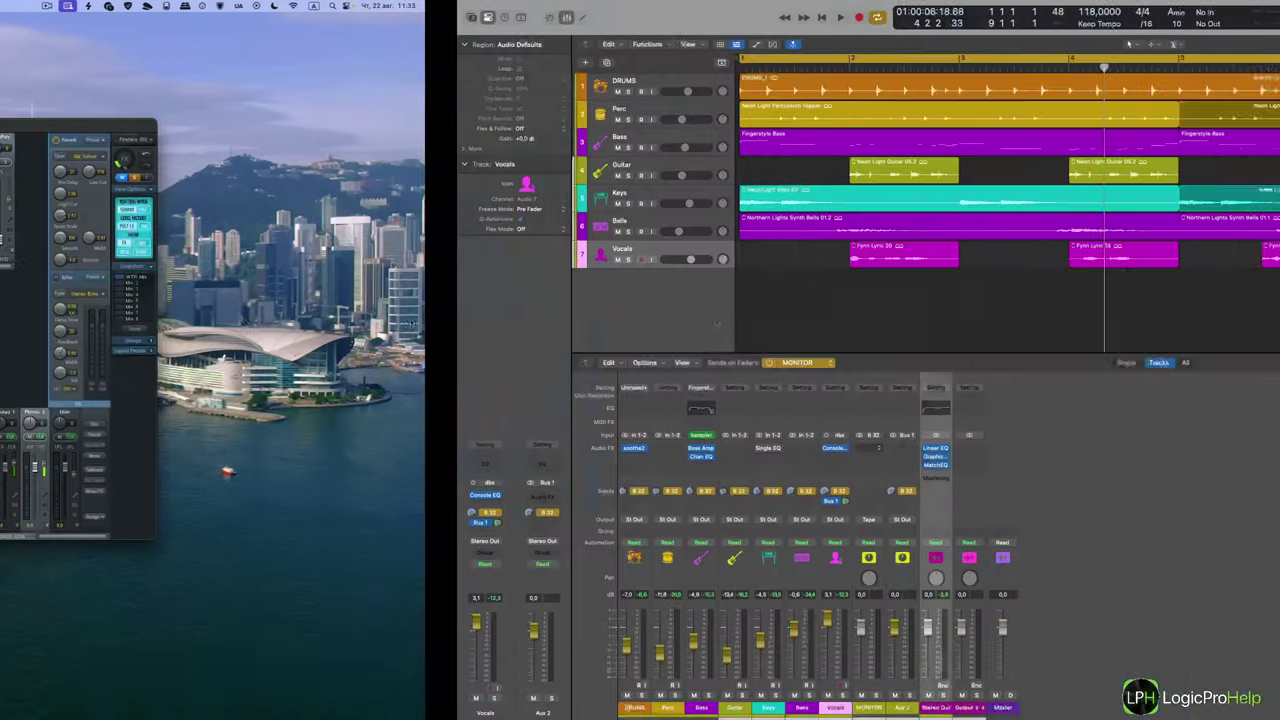